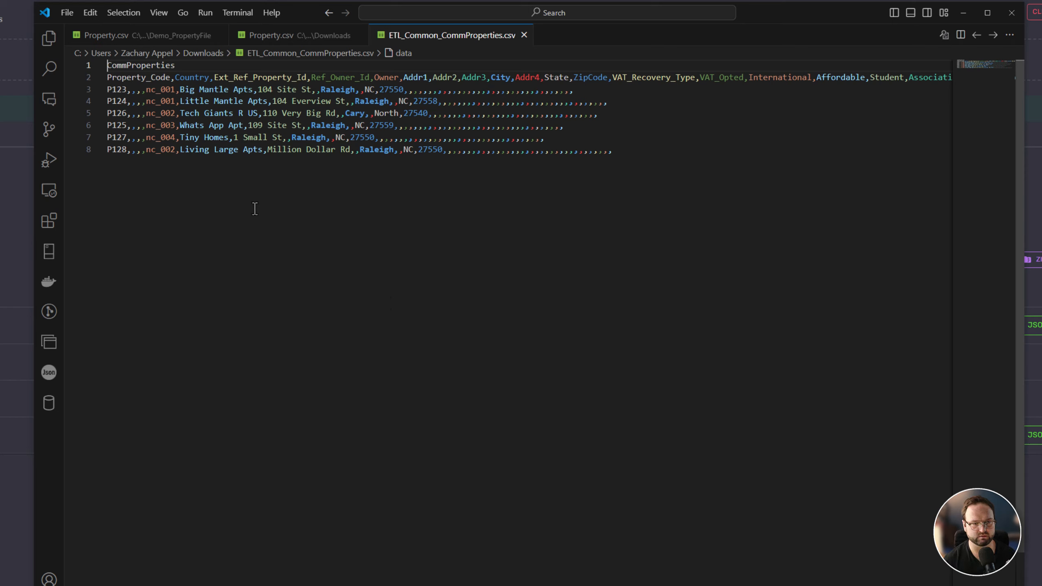
Examine the Property_Code header and its values in the ETL_Common_CommProperties.csv output file
{"action": "double_click", "coordinate": [126, 79]}
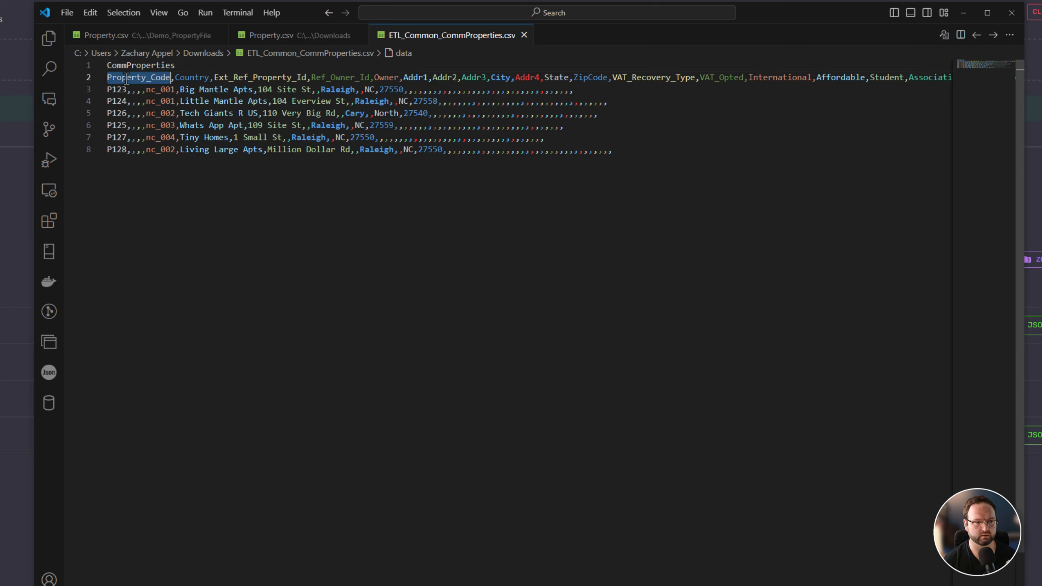
{"action": "double_click", "coordinate": [117, 101]}
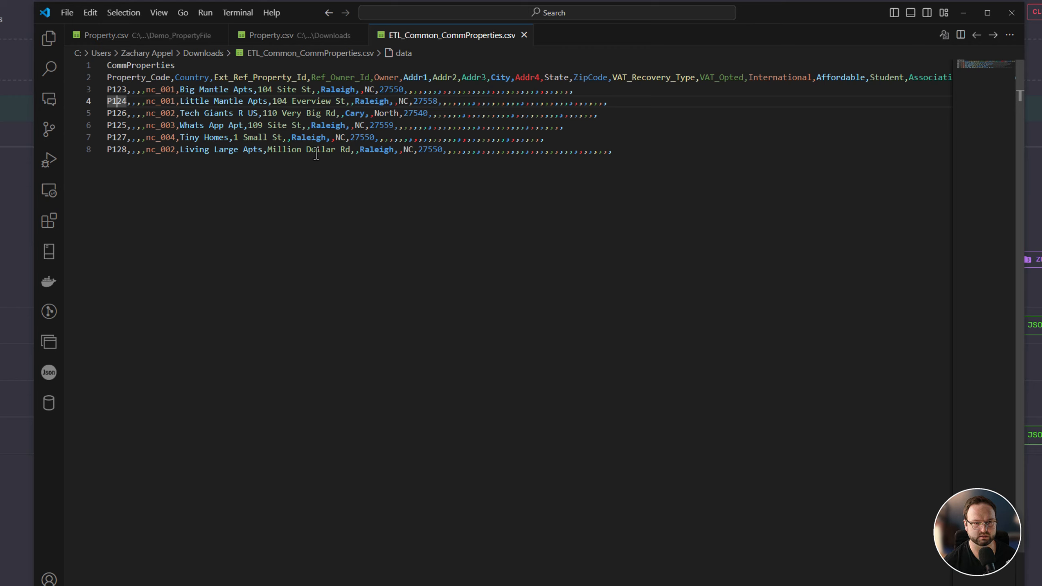
{"action": "left_click", "coordinate": [424, 224]}
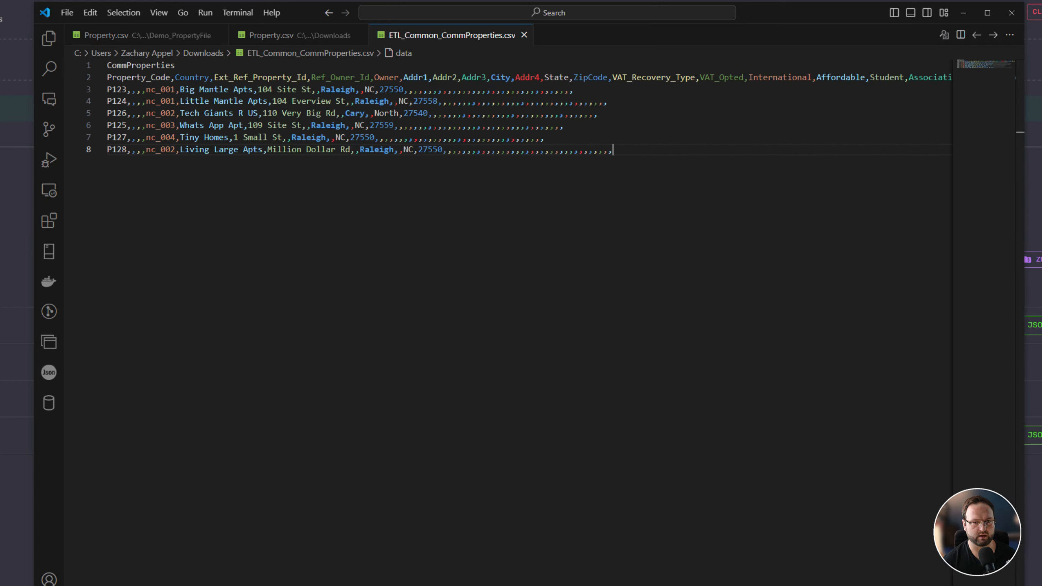
Switch to the web transformation page and download the CommProperties.map result as an Excel file
{"action": "left_click", "coordinate": [108, 457]}
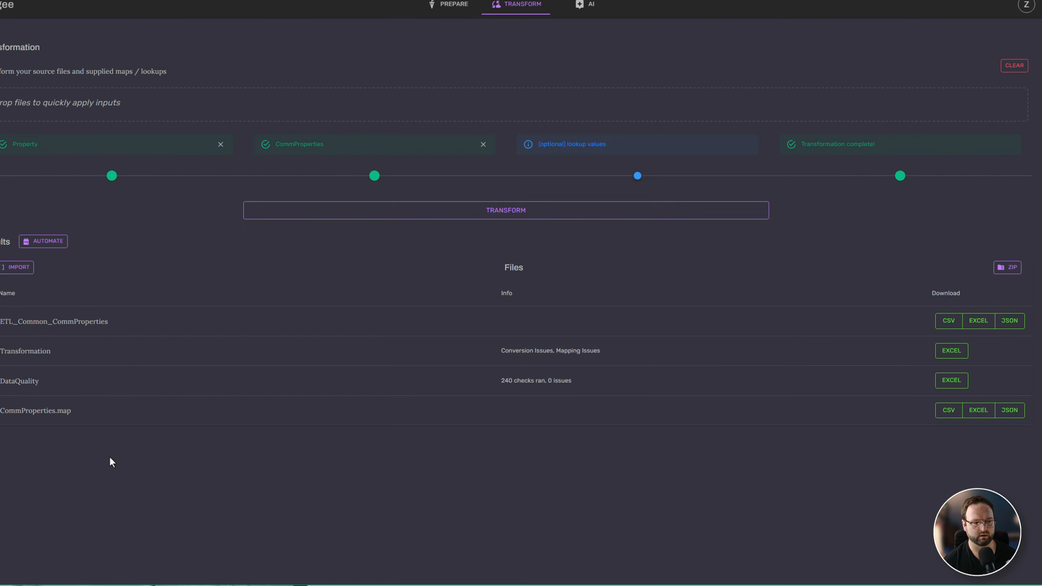
{"action": "left_click", "coordinate": [979, 416]}
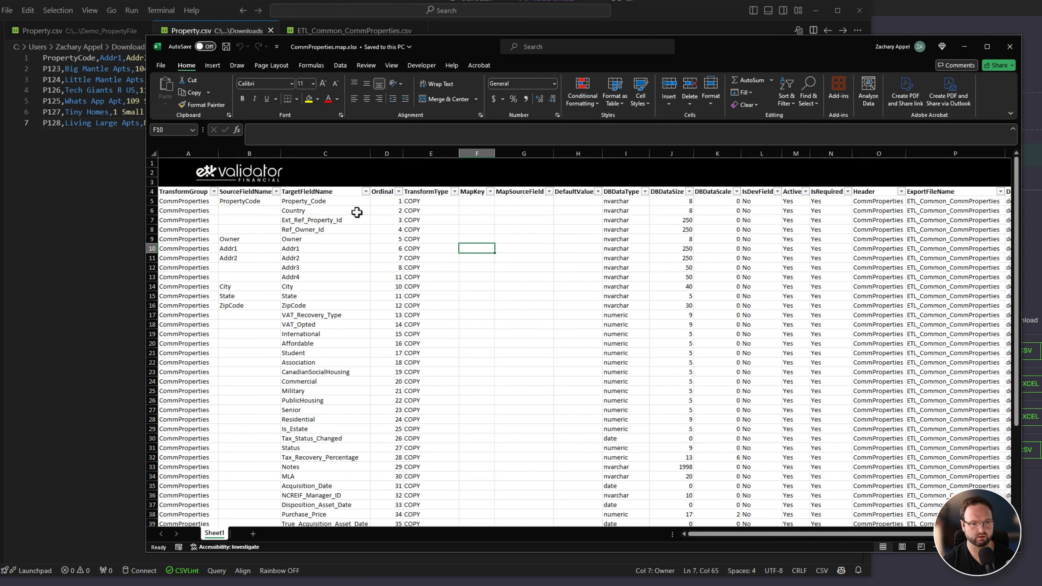
Compare the map's TargetFieldName column in Excel with the headers of ETL_Common_CommProperties.csv in VS Code
{"action": "left_click", "coordinate": [329, 153]}
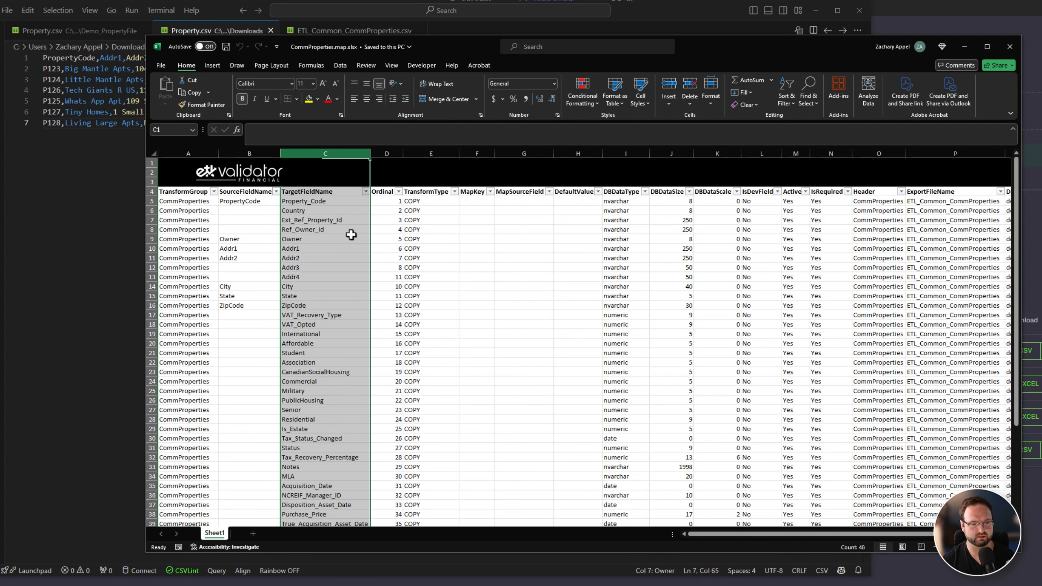
{"action": "left_click", "coordinate": [326, 238]}
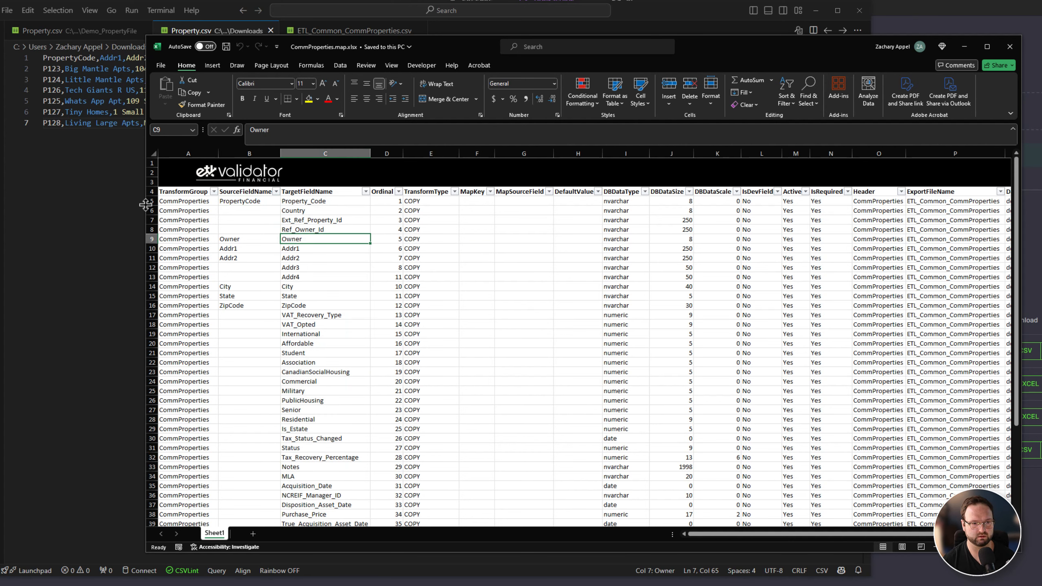
{"action": "left_click", "coordinate": [90, 186]}
{"action": "left_click", "coordinate": [320, 35]}
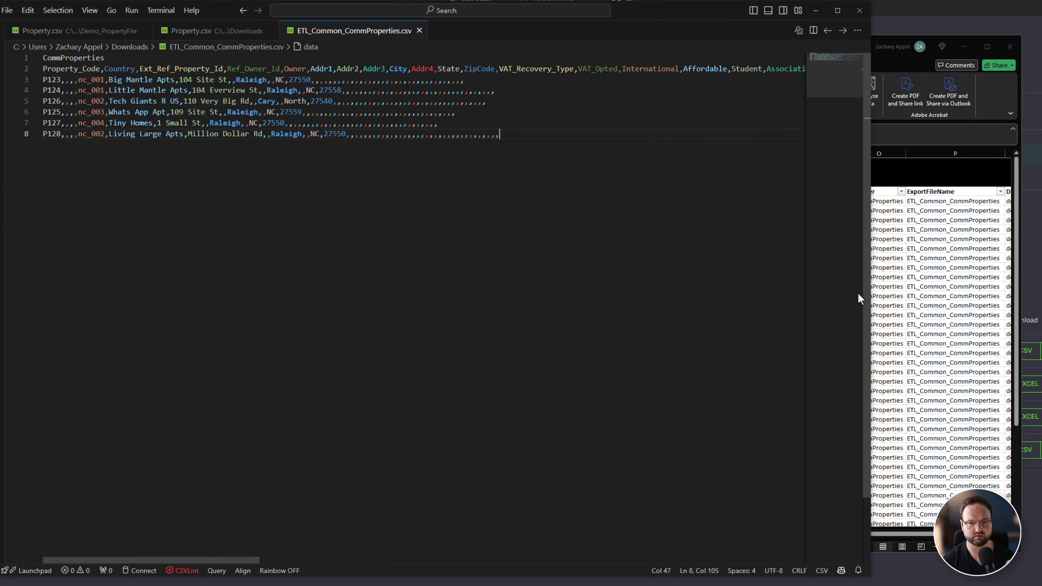
{"action": "left_click", "coordinate": [209, 31]}
{"action": "left_click", "coordinate": [918, 261]}
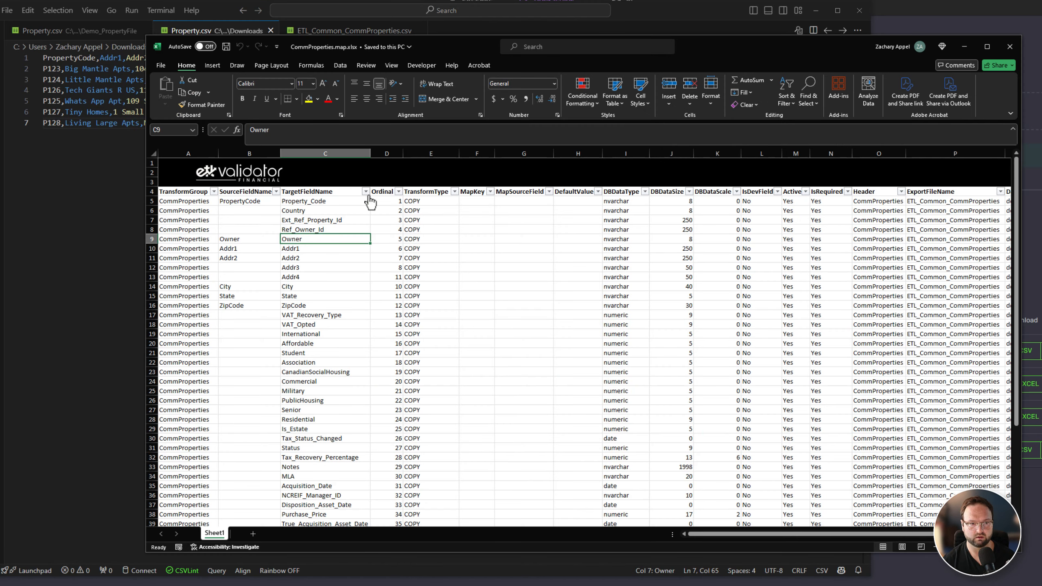
Compare the map's SourceFieldName entries, such as PropertyCode, Owner and Addr1, with the header row of the downloaded Property.csv in VS Code
{"action": "left_click", "coordinate": [248, 153]}
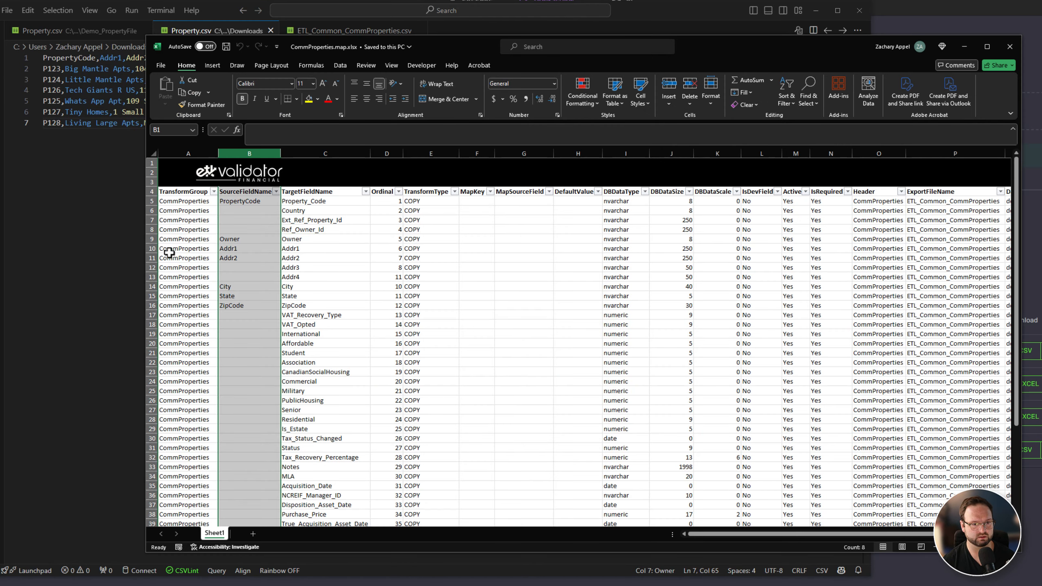
{"action": "left_click", "coordinate": [240, 202]}
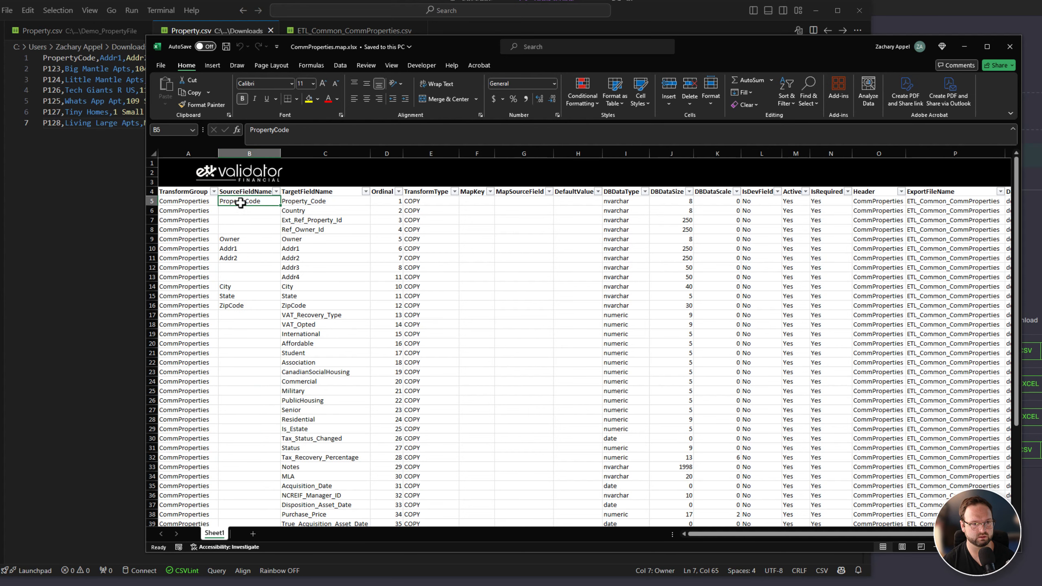
{"action": "left_click", "coordinate": [235, 240]}
{"action": "left_click", "coordinate": [235, 249]}
{"action": "left_click", "coordinate": [116, 152]}
{"action": "left_click", "coordinate": [82, 60]}
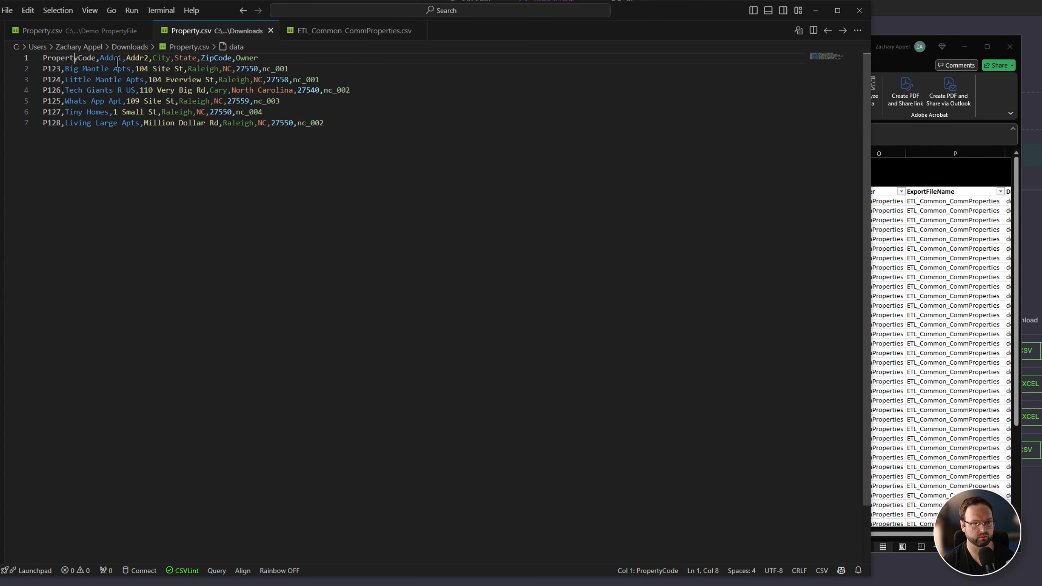
{"action": "left_click", "coordinate": [112, 58]}
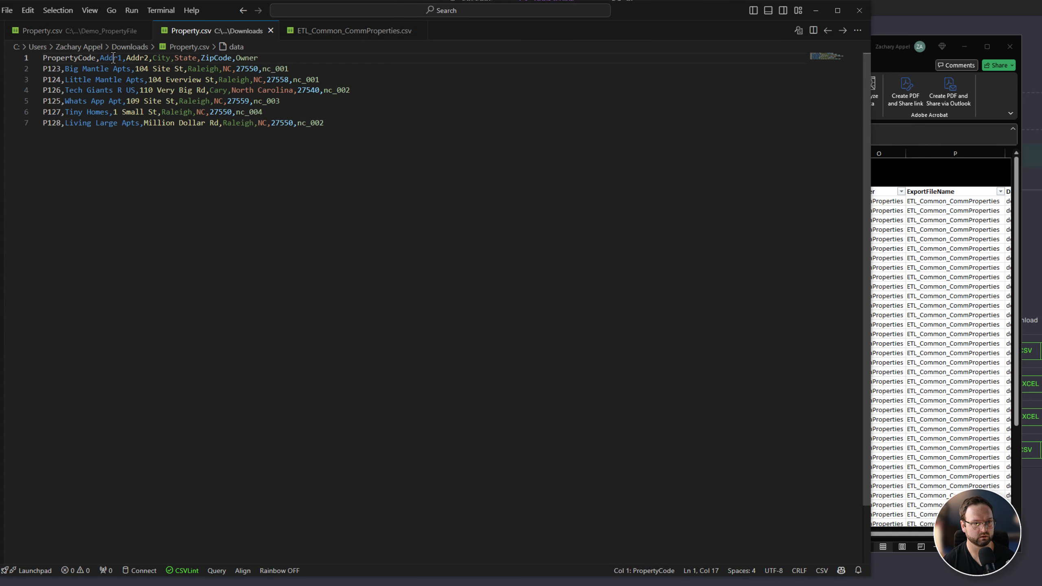
{"action": "left_click", "coordinate": [244, 58]}
{"action": "left_click", "coordinate": [882, 251]}
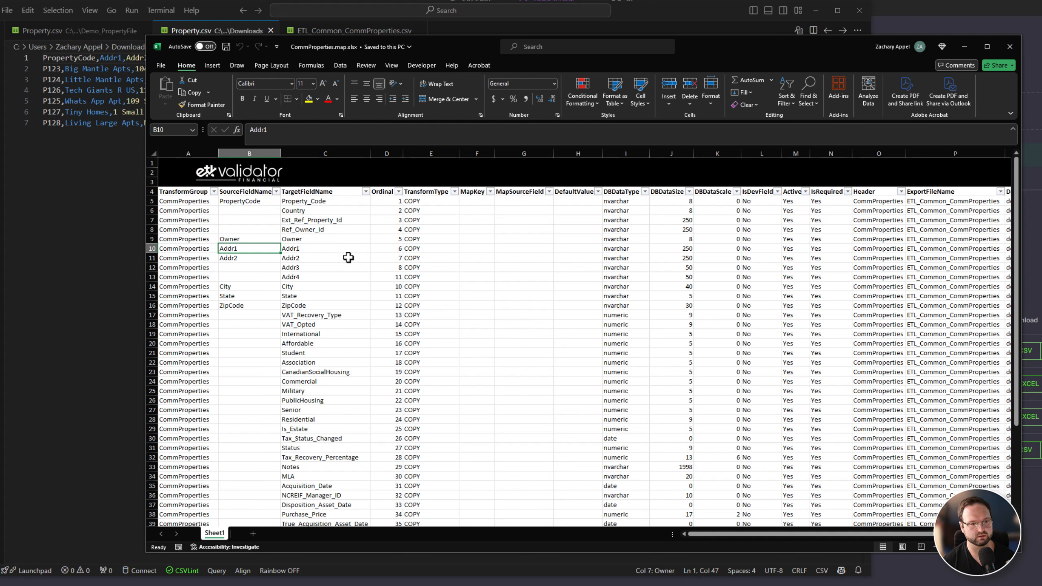
Review the Property_Code row's source-to-target mapping along with the TransformType and DBDataType columns in the map workbook
{"action": "left_click", "coordinate": [249, 201]}
{"action": "left_click", "coordinate": [316, 201]}
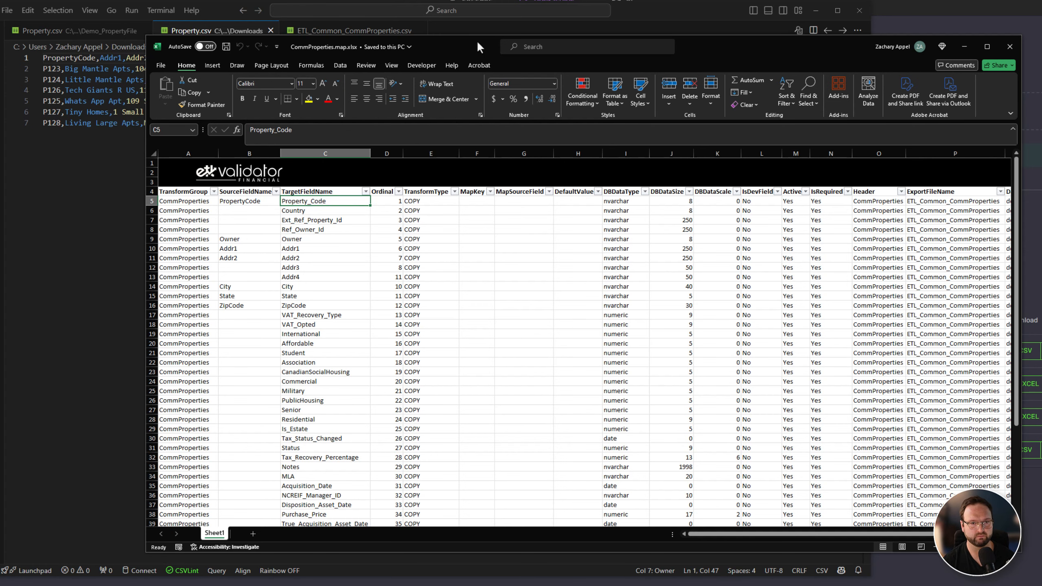
{"action": "left_click_drag", "start_coordinate": [477, 41], "coordinate": [680, 55]}
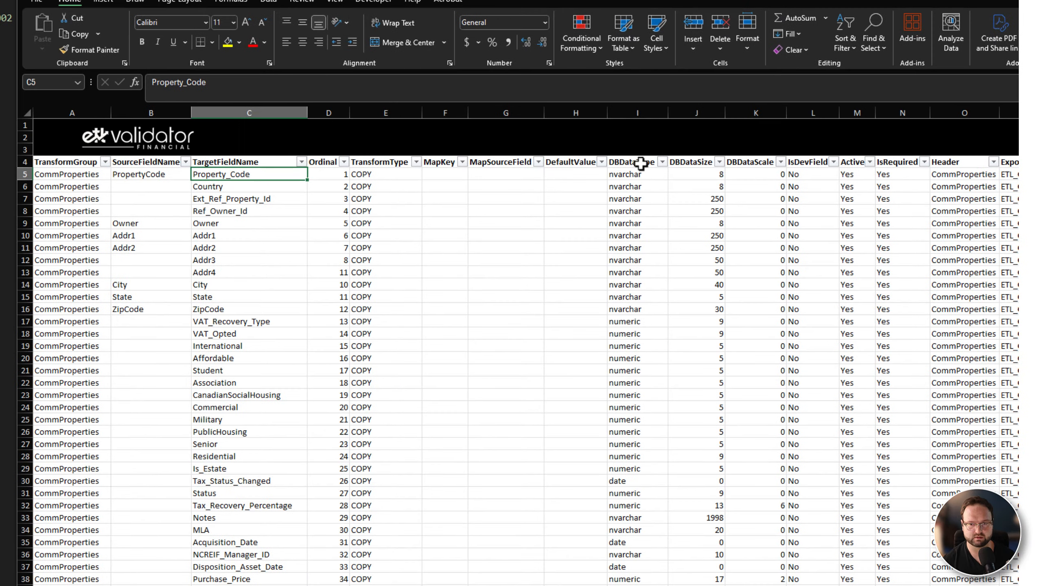
{"action": "left_click", "coordinate": [635, 117]}
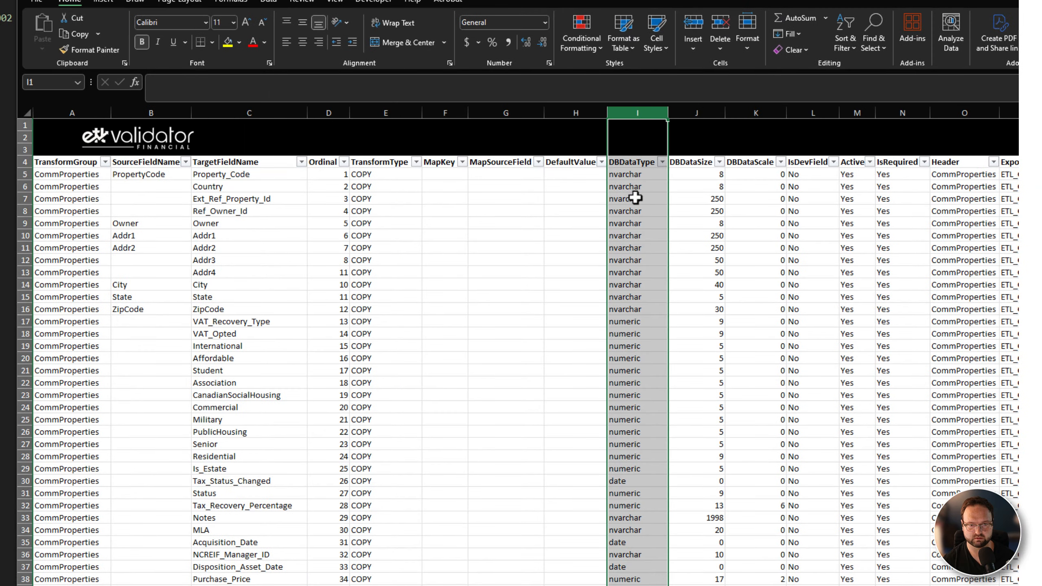
{"action": "left_click", "coordinate": [384, 117]}
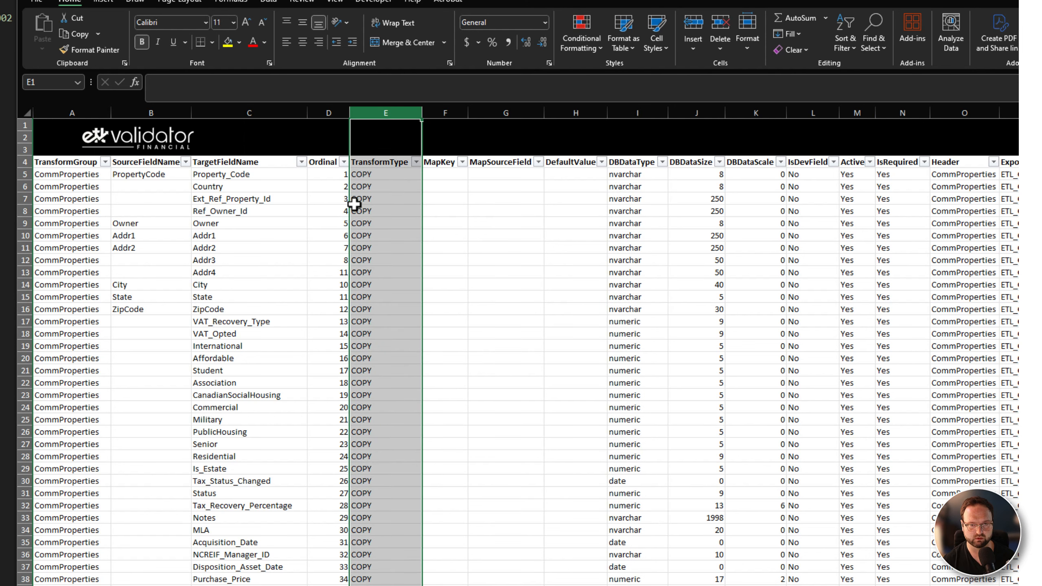
{"action": "left_click", "coordinate": [143, 175]}
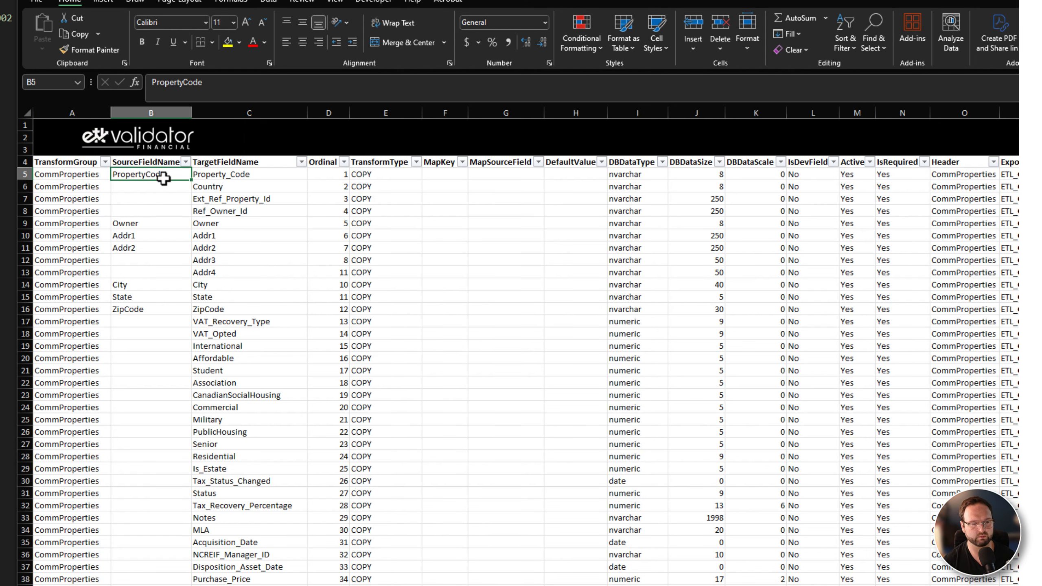
{"action": "left_click", "coordinate": [370, 173]}
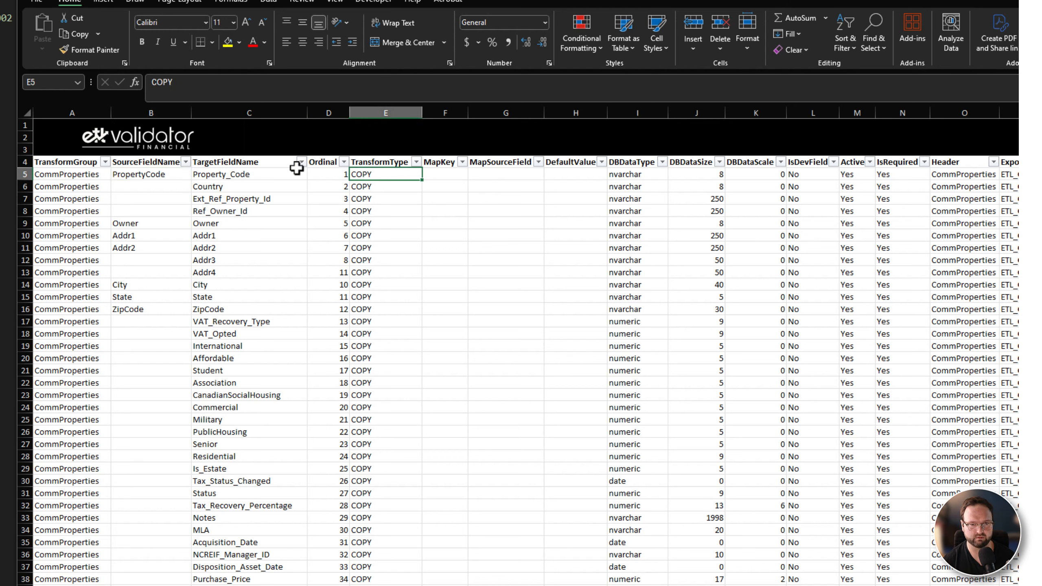
{"action": "left_click", "coordinate": [232, 174]}
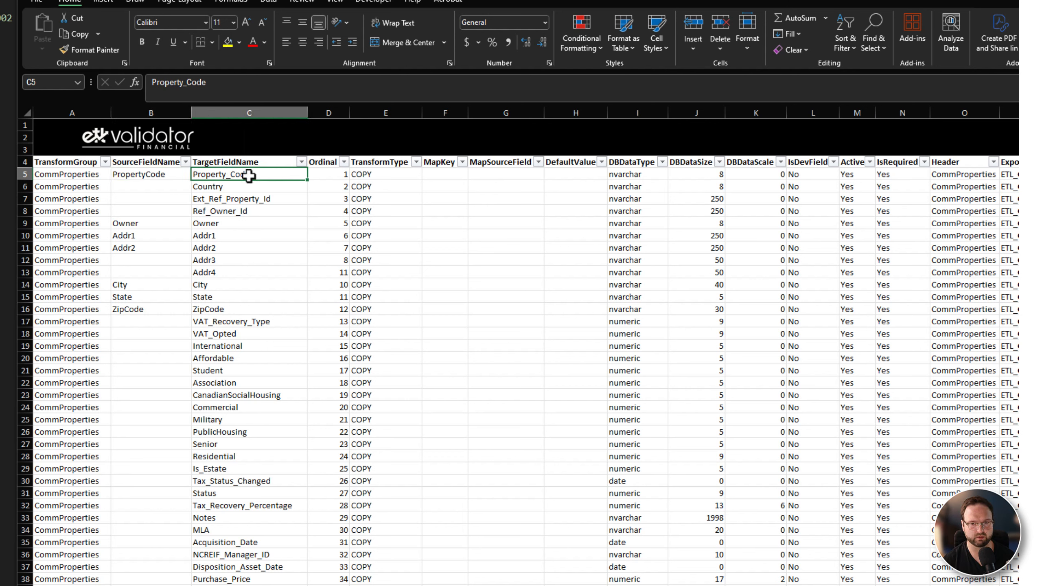
{"action": "left_click", "coordinate": [627, 175]}
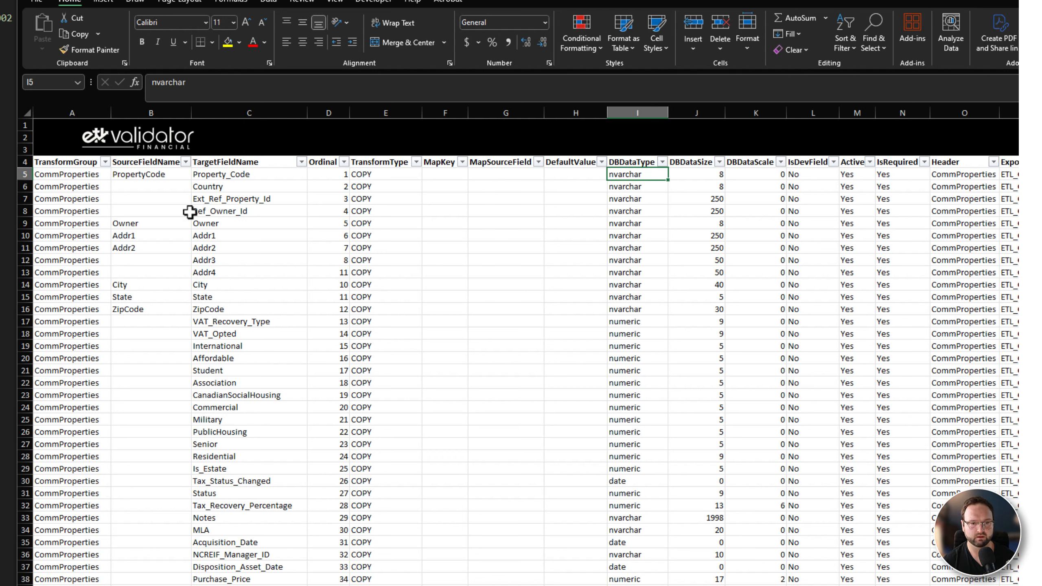
Copy PropertyCode into the SourceFieldName of the Ext_Ref_Property_Id row and check that row's transform and data types
{"action": "left_click", "coordinate": [167, 176]}
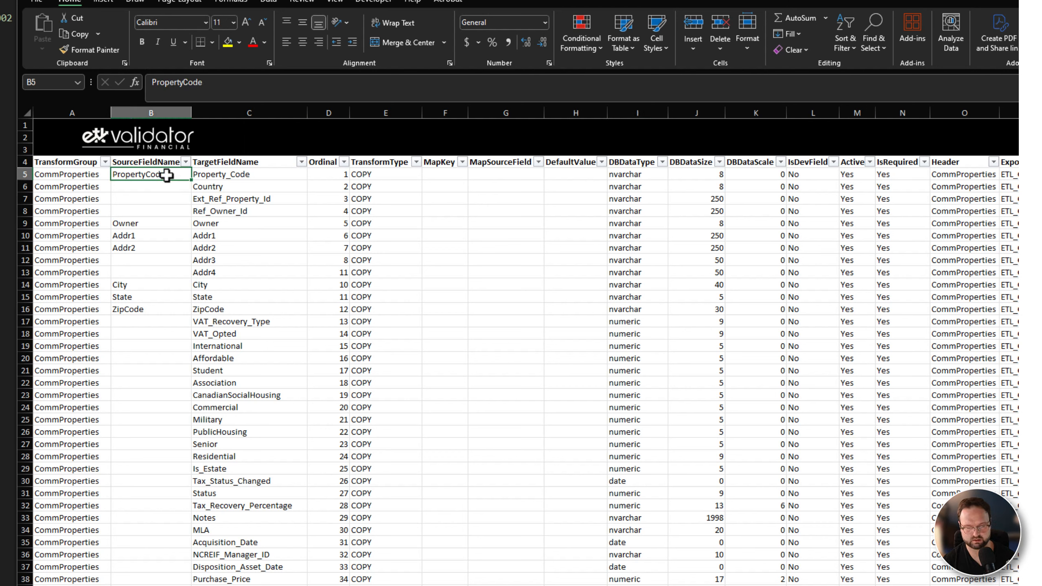
{"action": "key", "text": "ctrl+c"}
{"action": "left_click", "coordinate": [156, 200]}
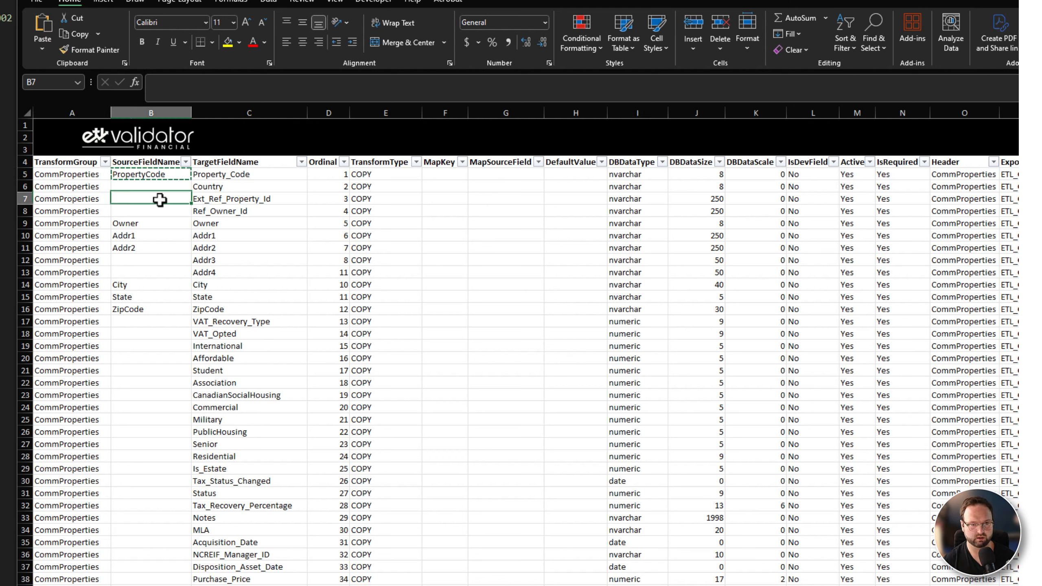
{"action": "key", "text": "ctrl+v"}
{"action": "key", "text": "Escape"}
{"action": "left_click", "coordinate": [264, 200]}
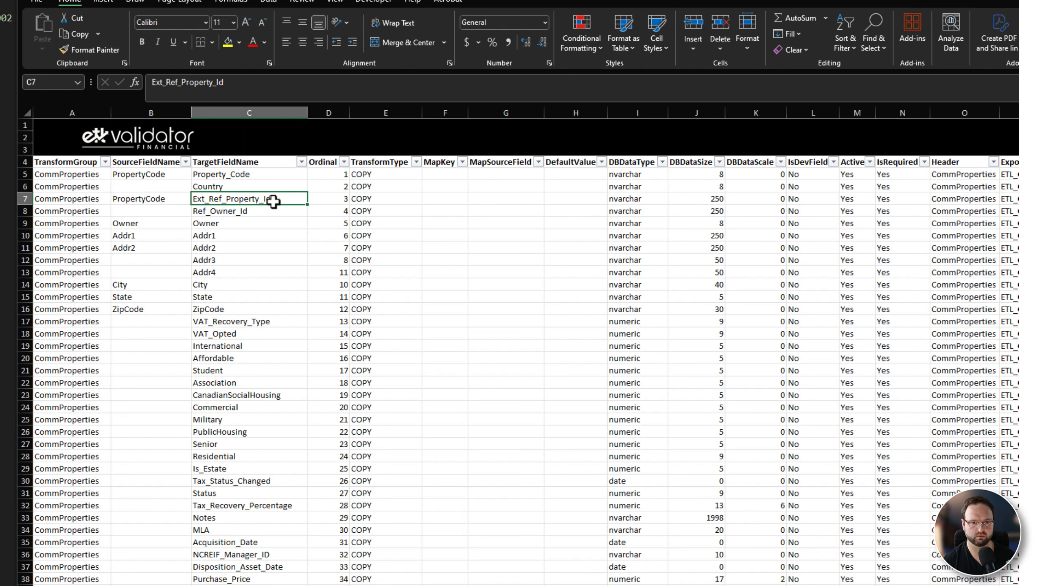
{"action": "left_click", "coordinate": [636, 199]}
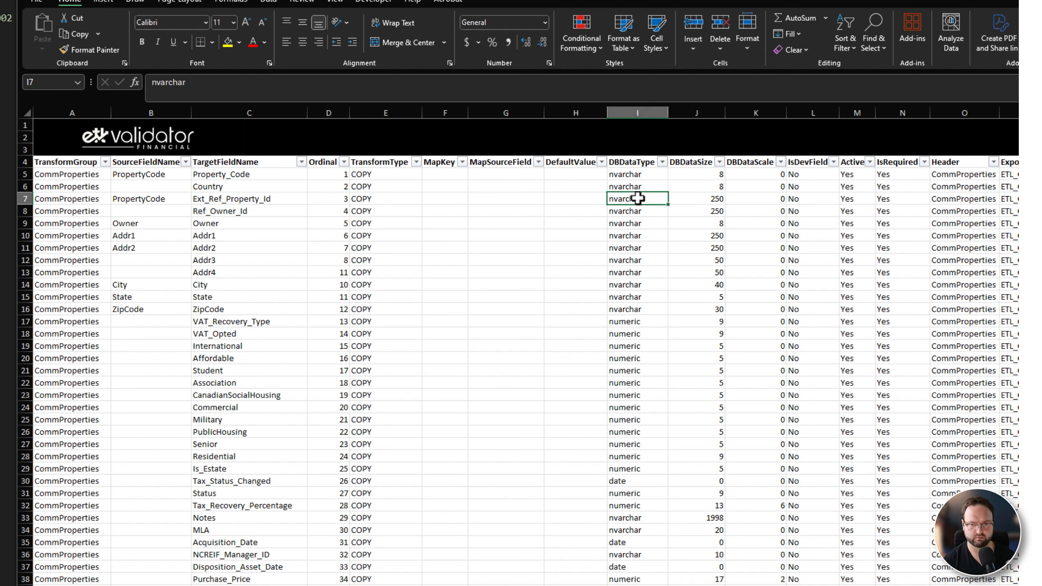
{"action": "left_click", "coordinate": [382, 200]}
Set the Country row's TransformType to DEFAULT with US as its DefaultValue
{"action": "left_click", "coordinate": [254, 186]}
{"action": "left_click", "coordinate": [371, 187]}
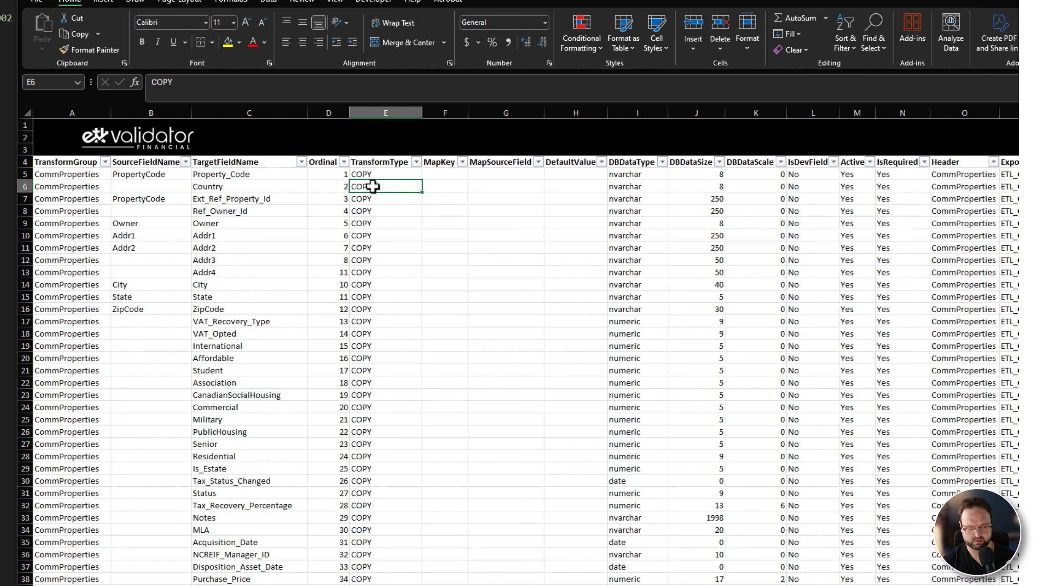
{"action": "type", "text": "DEFAULT"}
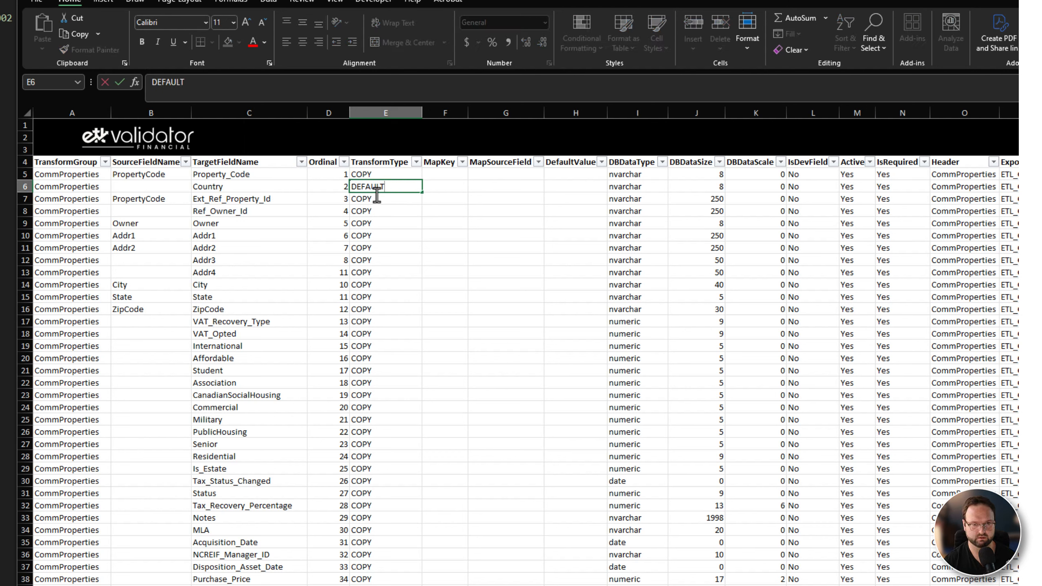
{"action": "left_click", "coordinate": [240, 188]}
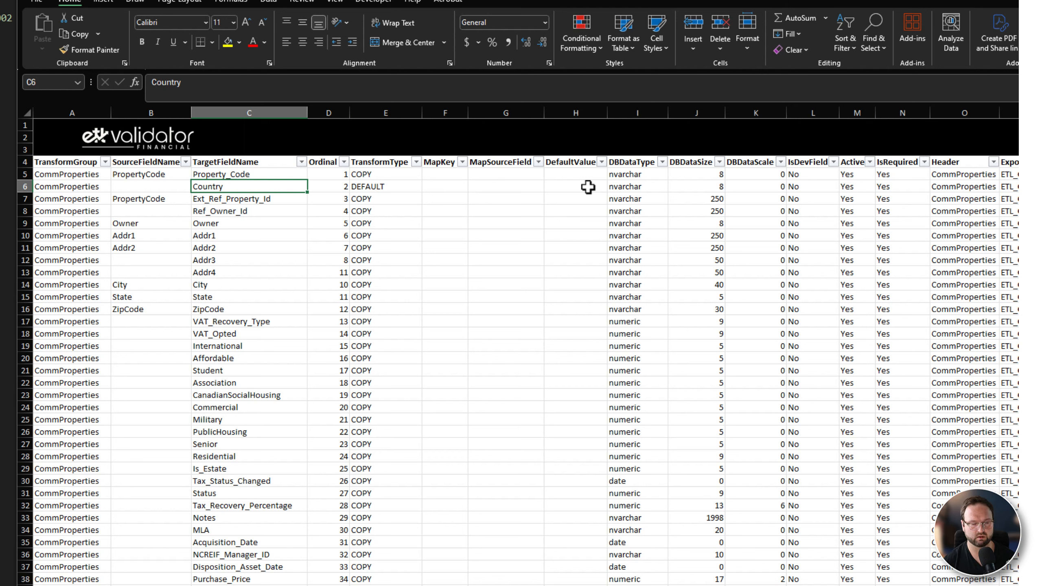
{"action": "left_click", "coordinate": [587, 188]}
{"action": "type", "text": "U"}
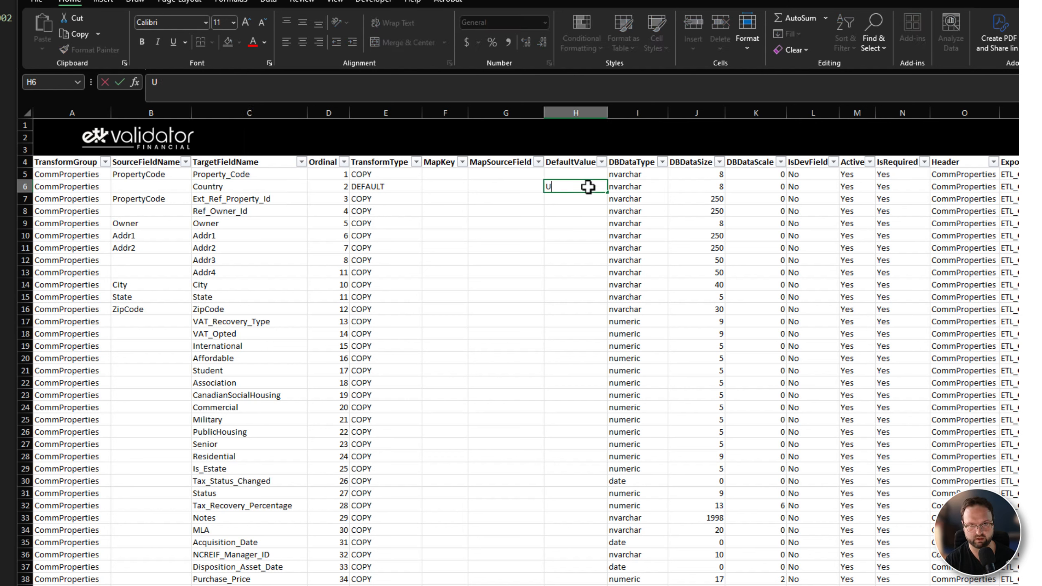
{"action": "type", "text": "S"}
{"action": "left_click", "coordinate": [653, 209]}
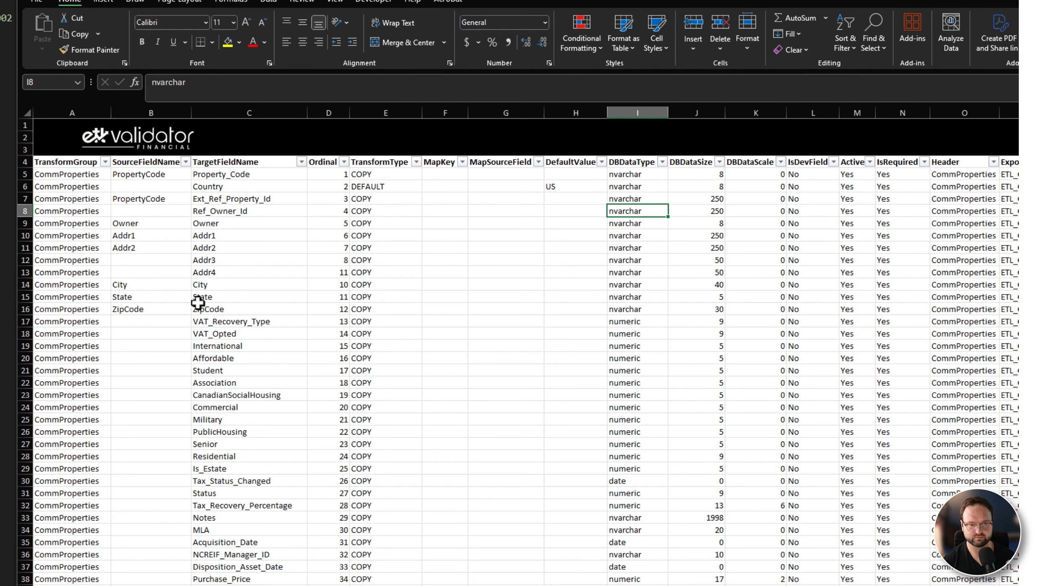
Check the State values in Property.csv and set the State row's TransformType to MAP in the map workbook
{"action": "left_click", "coordinate": [163, 295]}
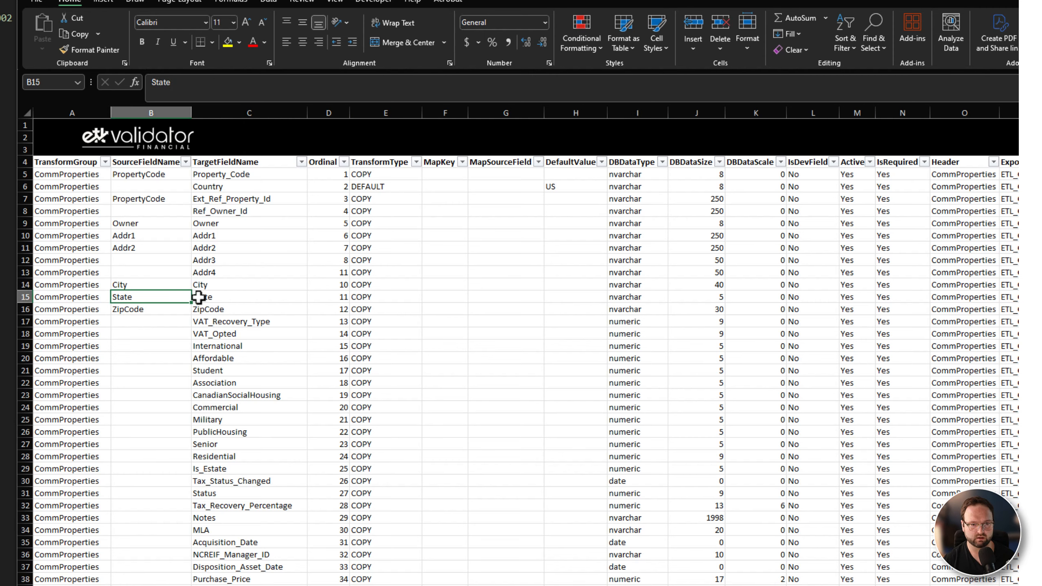
{"action": "left_click", "coordinate": [371, 296]}
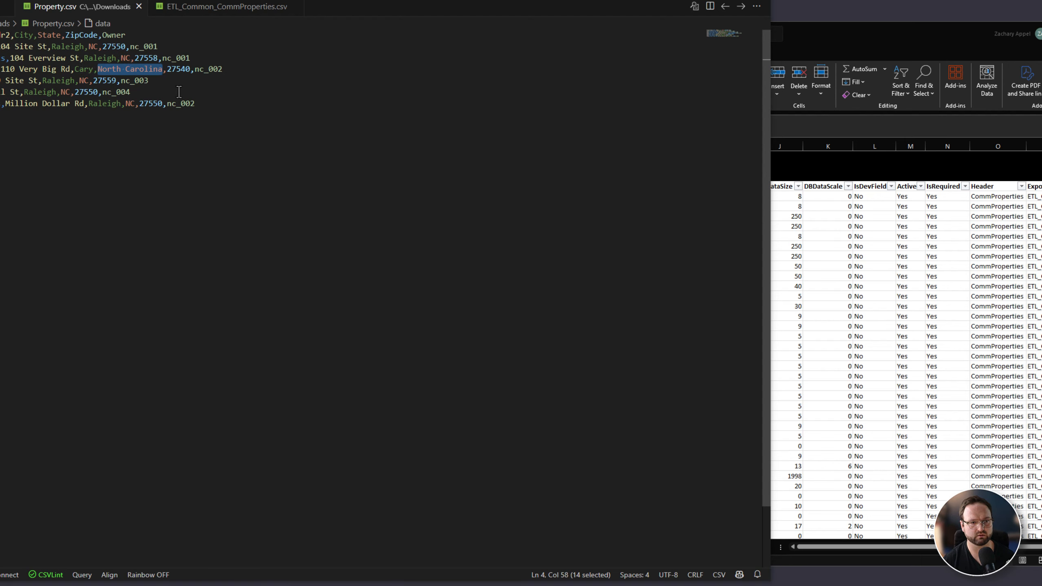
{"action": "left_click", "coordinate": [848, 287]}
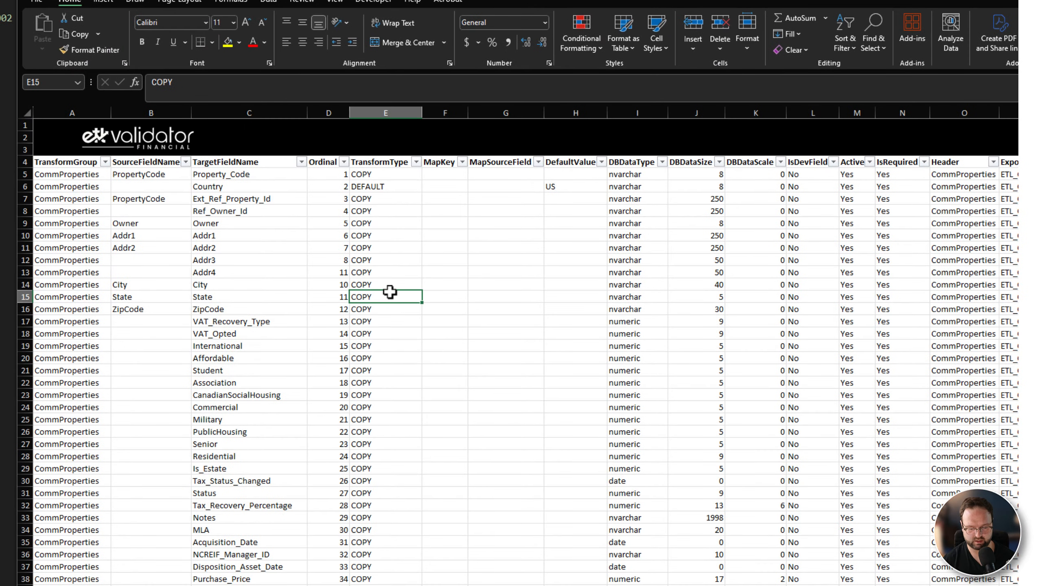
{"action": "type", "text": "MAP"}
{"action": "key", "text": "Tab"}
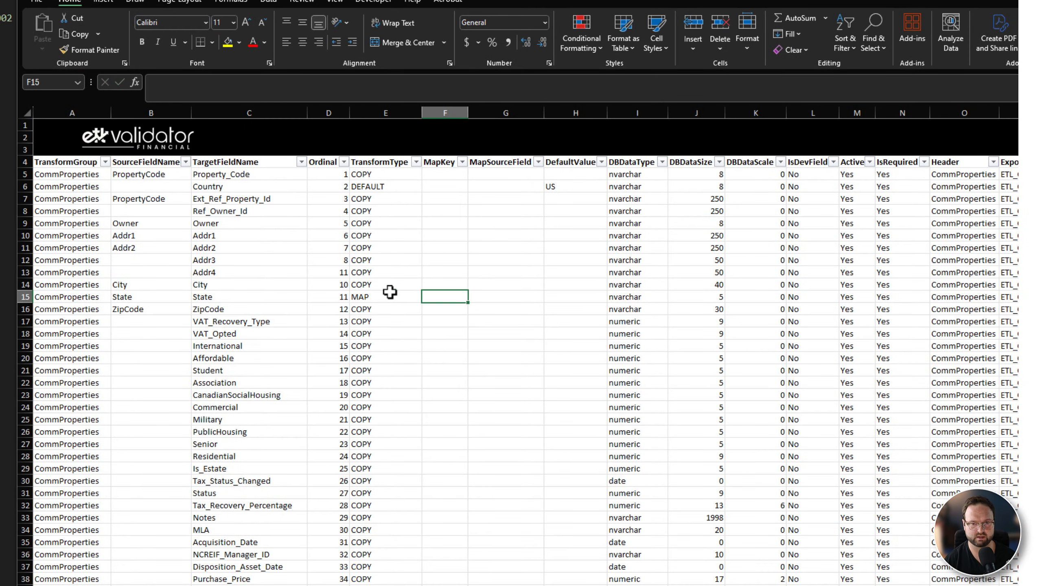
Set the MapKey of the State row to StateCode in the map workbook
{"action": "type", "text": "Sta"}
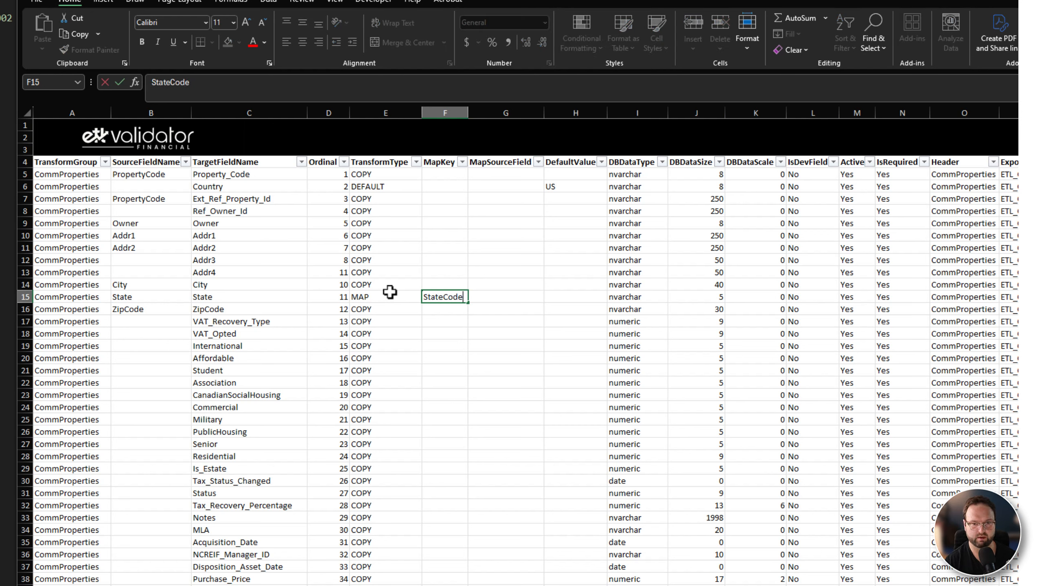
{"action": "type", "text": "teCode"}
{"action": "key", "text": "Tab"}
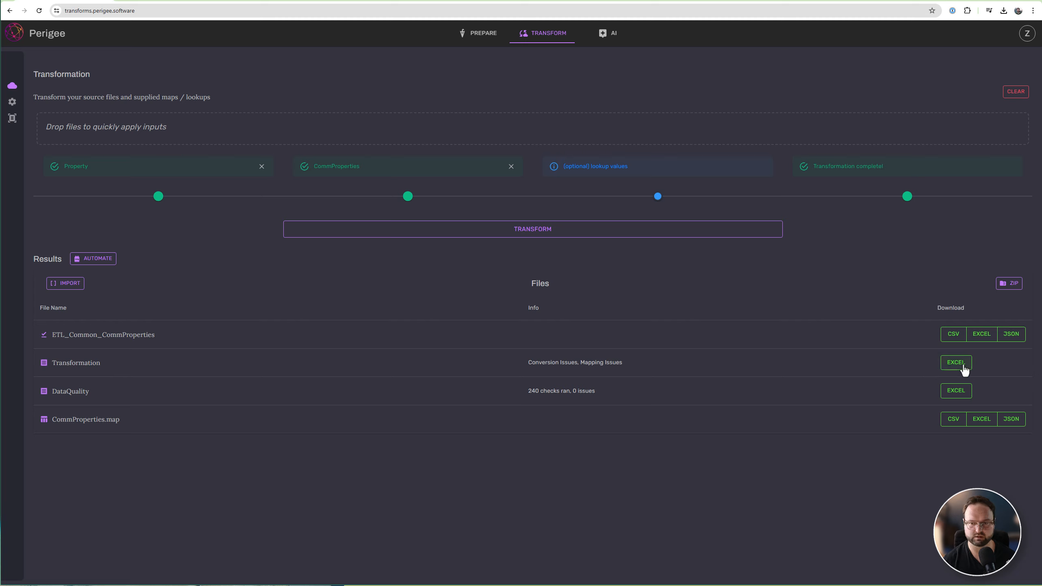
Open the downloaded Transformation workbook and check the source value listed for the State truncation issue
{"action": "left_click", "coordinate": [750, 84]}
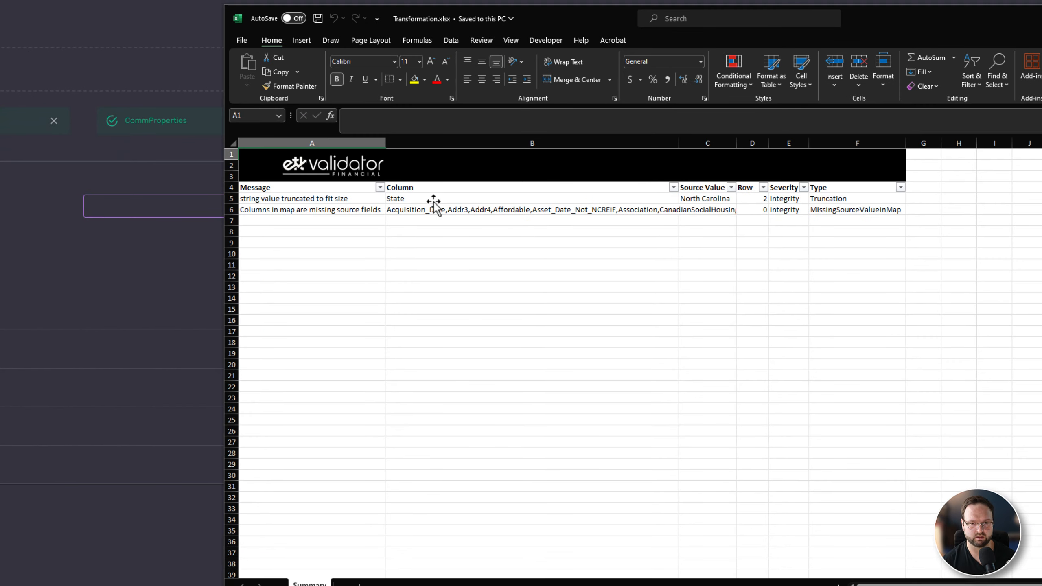
{"action": "left_click", "coordinate": [692, 199]}
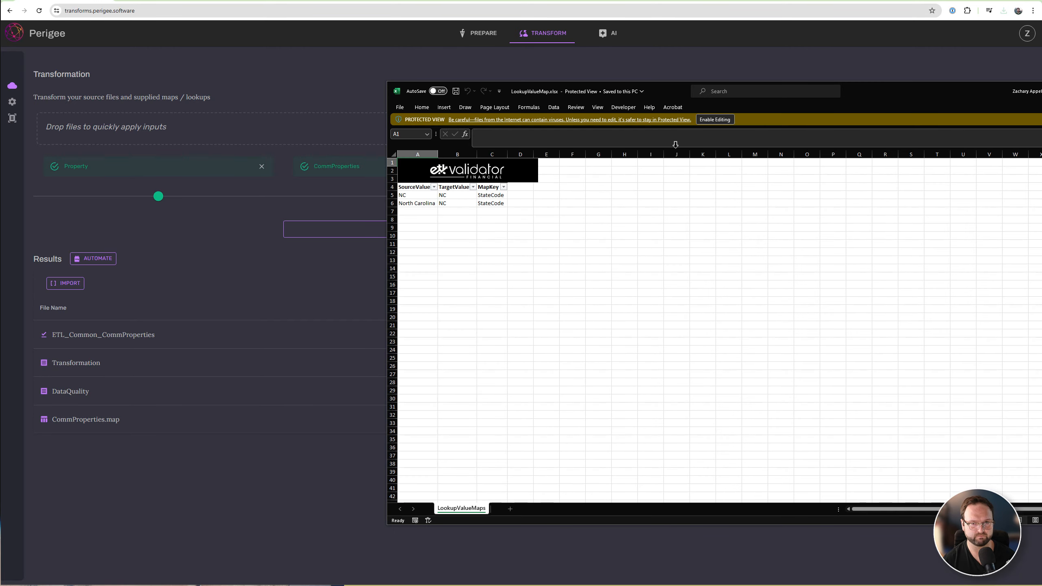
Enable editing in LookupValueMap.xlsx and review its MapKey column and each row's source and target values
{"action": "left_click", "coordinate": [718, 119]}
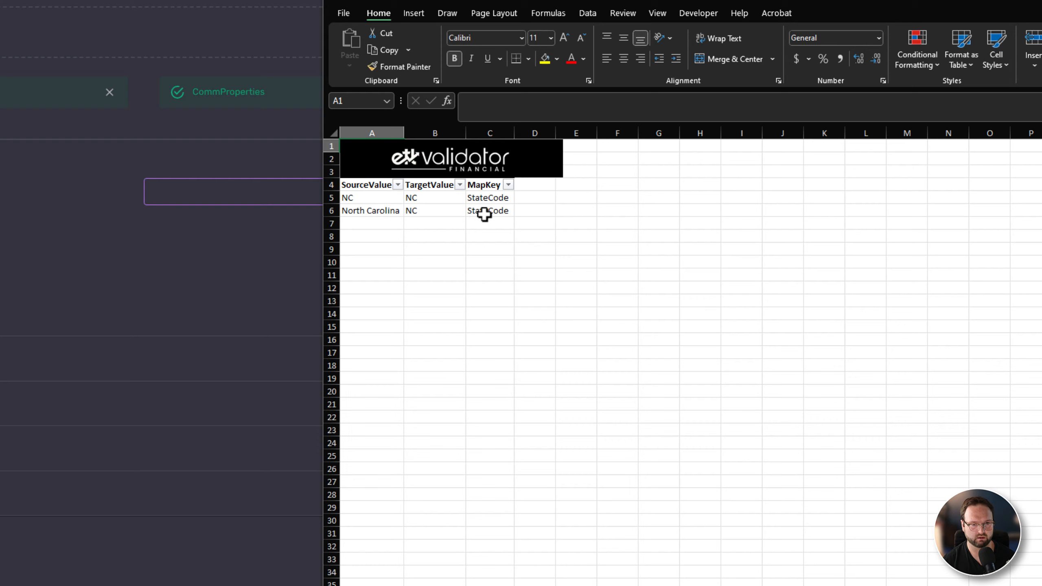
{"action": "left_click", "coordinate": [495, 240]}
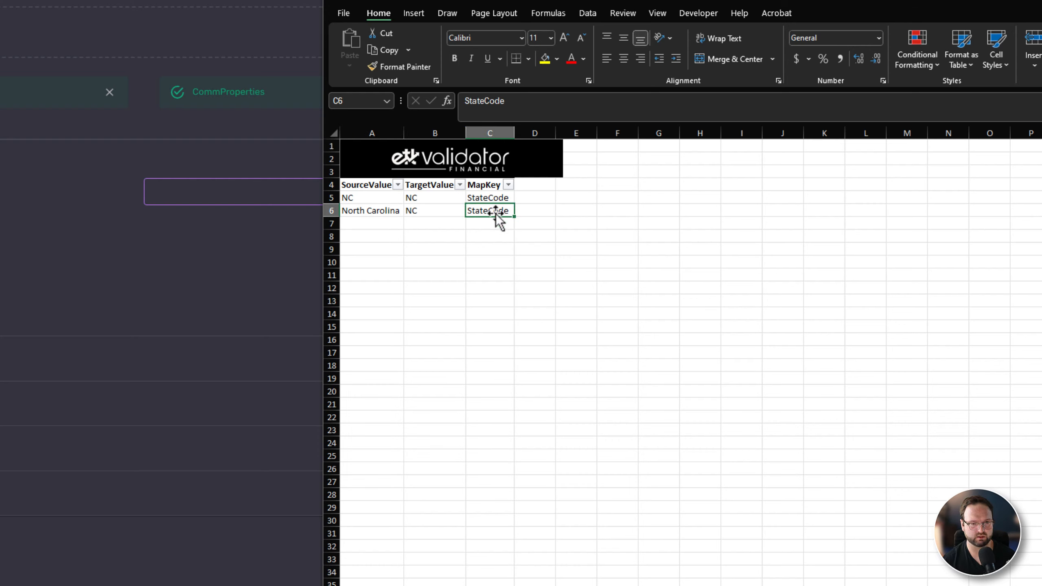
{"action": "left_click", "coordinate": [491, 199]}
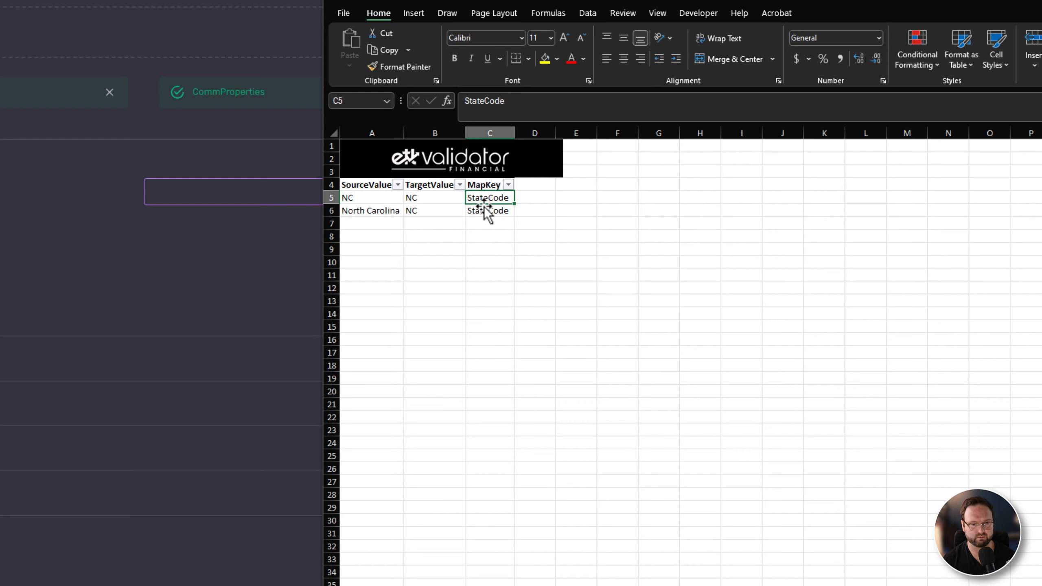
{"action": "left_click_drag", "start_coordinate": [494, 223], "coordinate": [490, 199]}
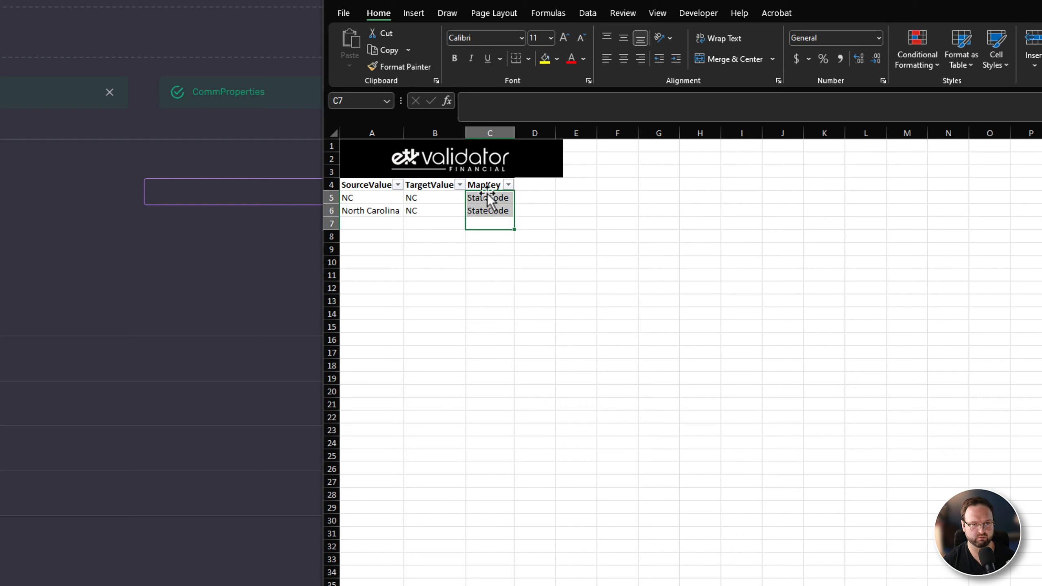
{"action": "left_click", "coordinate": [500, 263]}
{"action": "left_click", "coordinate": [359, 201]}
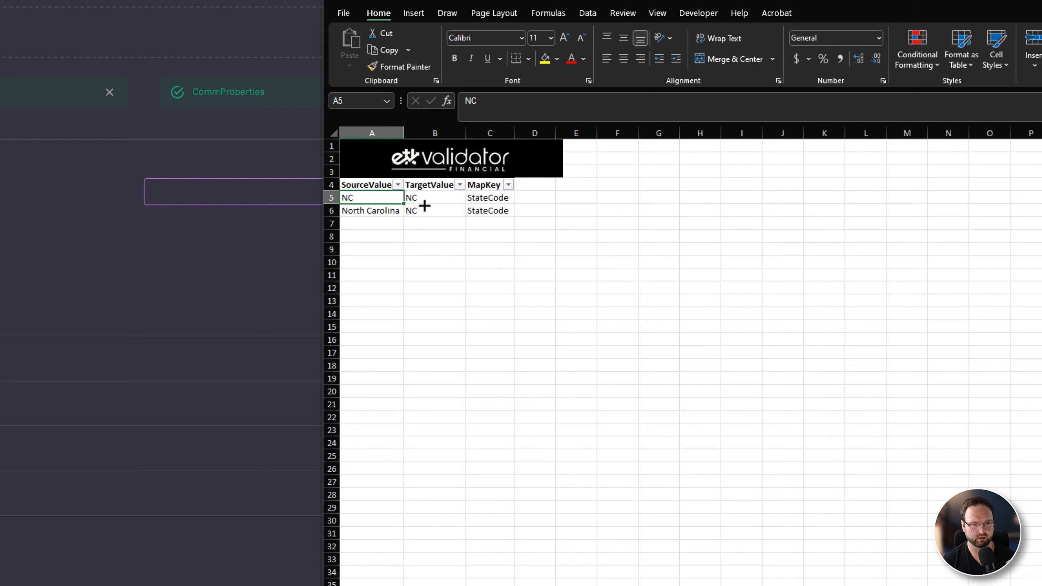
{"action": "left_click", "coordinate": [437, 204]}
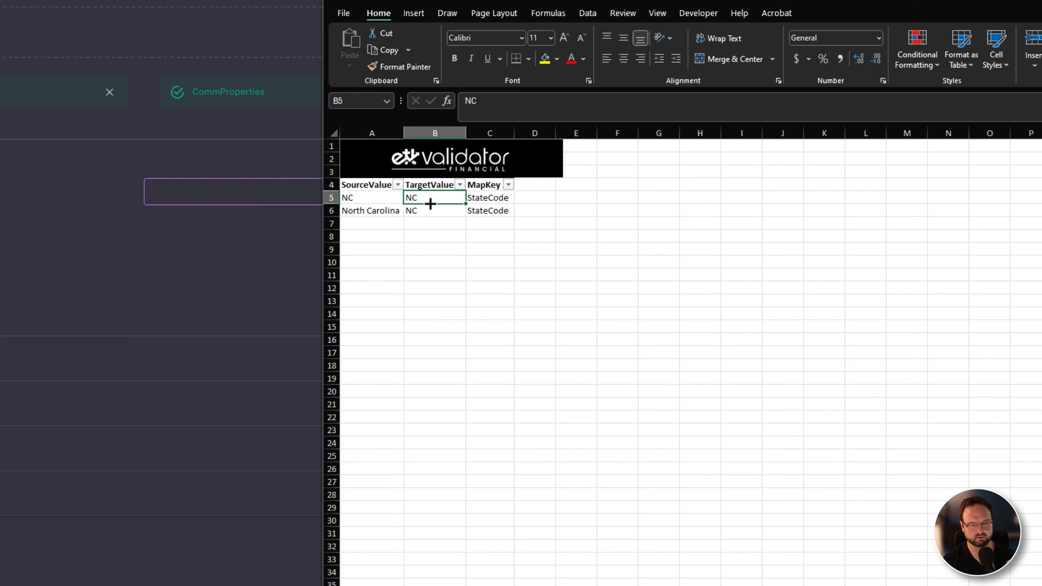
{"action": "left_click", "coordinate": [369, 213]}
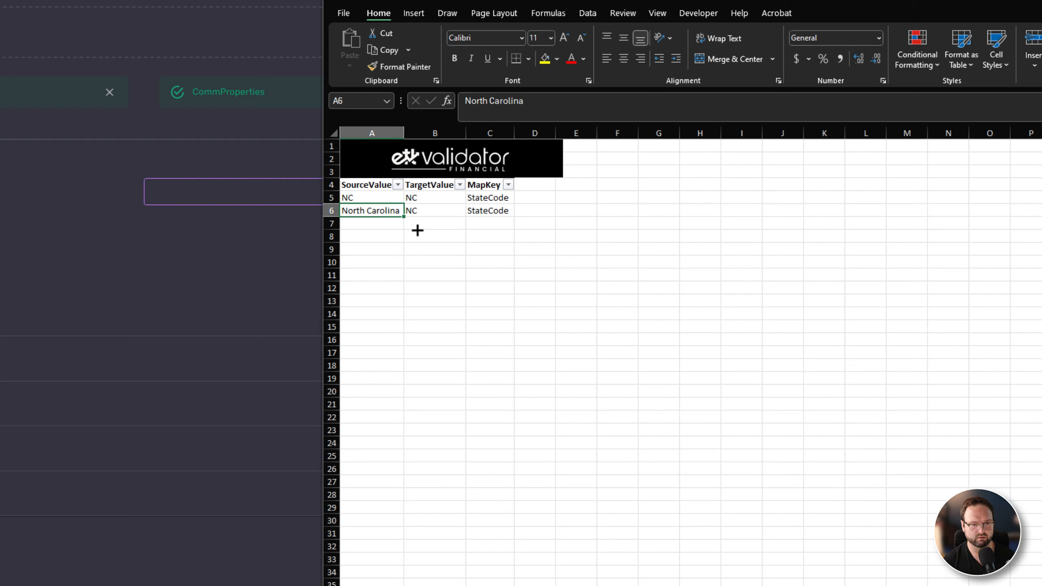
{"action": "left_click", "coordinate": [436, 211]}
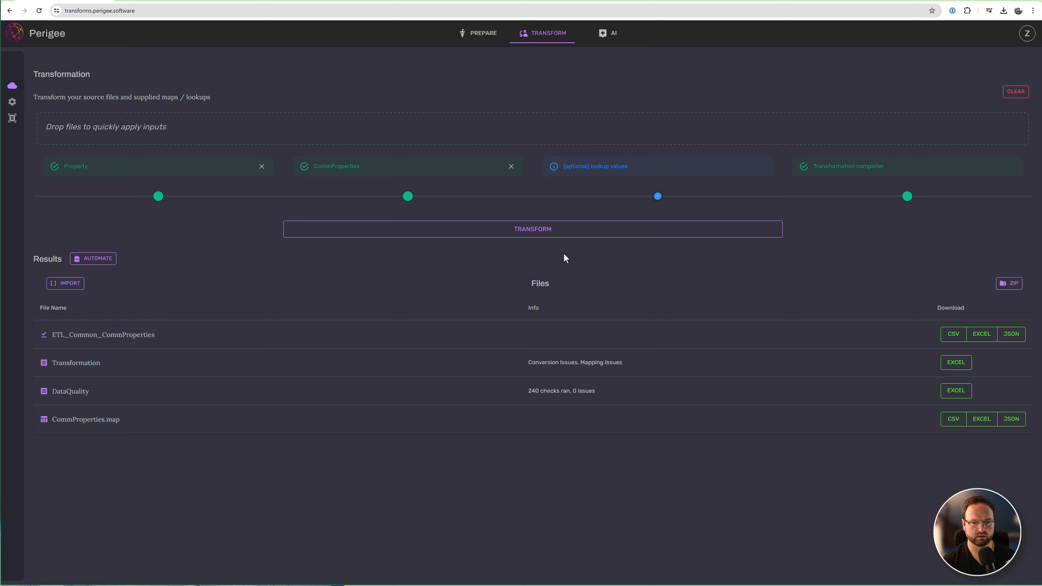
Rerun the transformation with the edited CommProperties map in place of the loaded one and LookupValueMap.xlsx as lookup values
{"action": "left_click", "coordinate": [511, 167]}
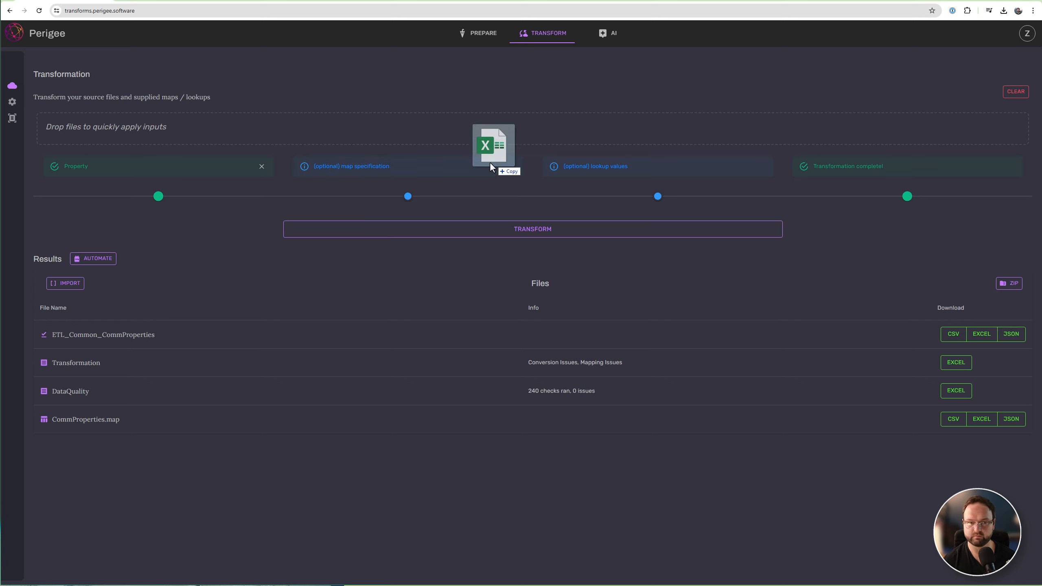
{"action": "left_click_drag", "start_coordinate": [490, 161], "coordinate": [430, 131]}
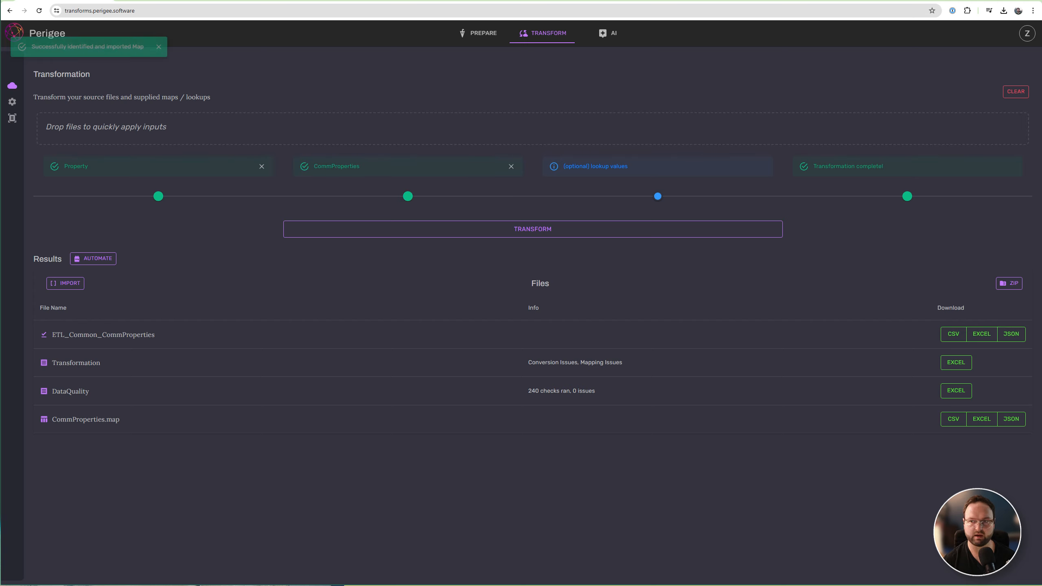
{"action": "left_click_drag", "start_coordinate": [909, 246], "coordinate": [520, 125]}
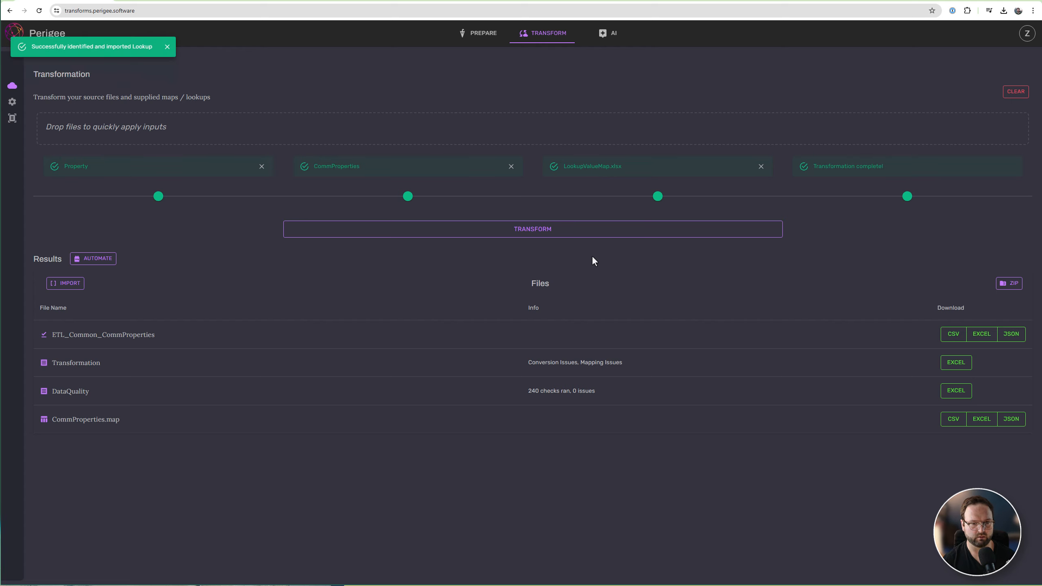
{"action": "left_click", "coordinate": [544, 238]}
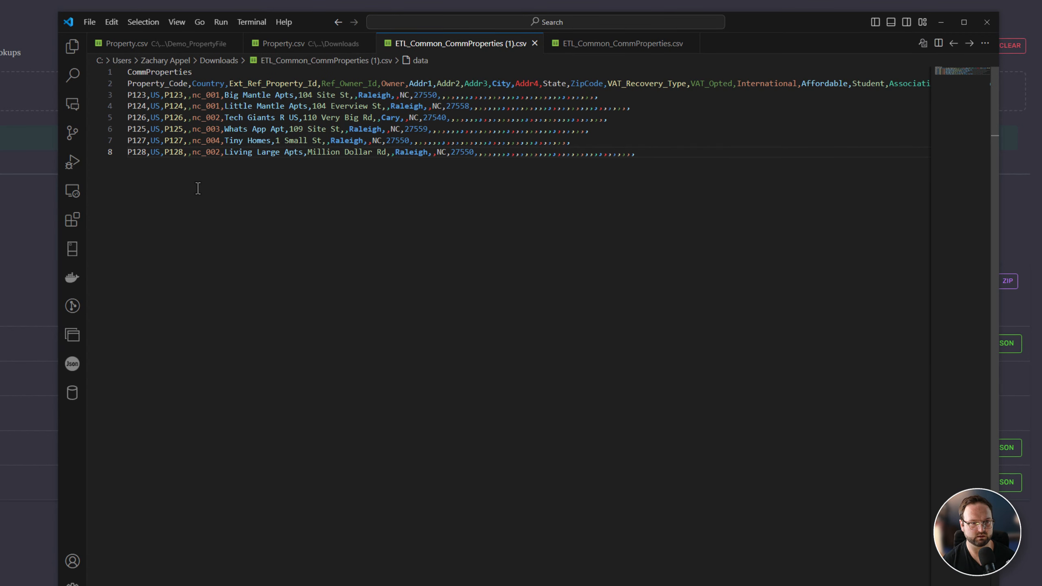
Compare the Country, State and Ext_Ref_Property_Id values in the new ETL_Common_CommProperties CSV with their rows in the map workbook
{"action": "left_click", "coordinate": [155, 95]}
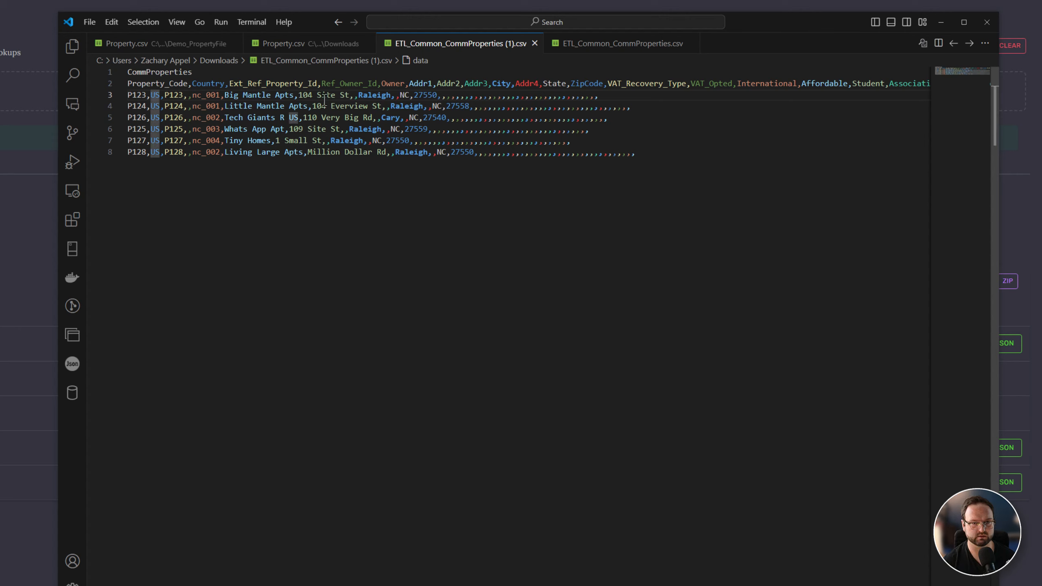
{"action": "left_click", "coordinate": [412, 118]}
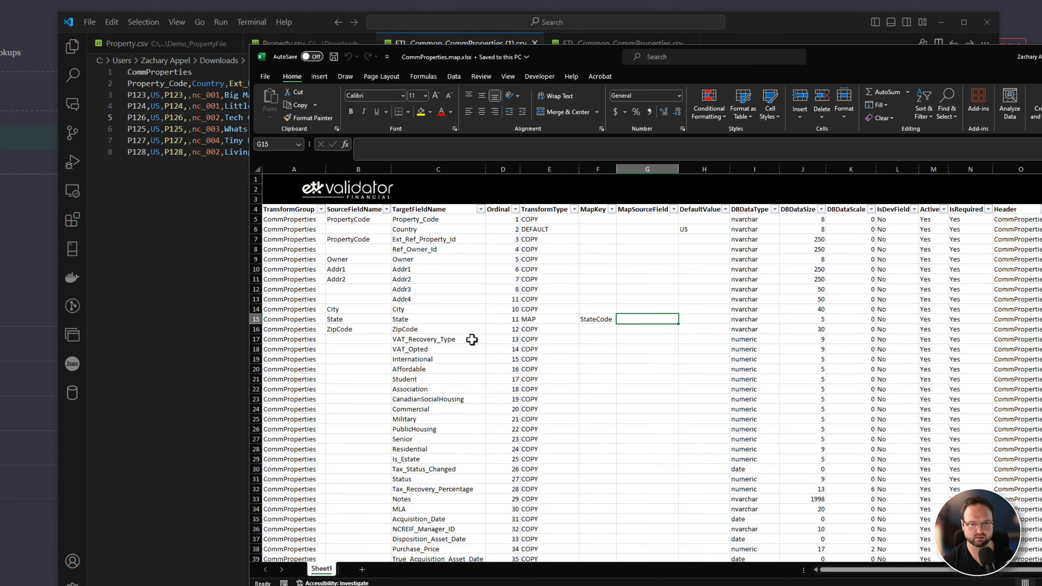
{"action": "left_click", "coordinate": [535, 319]}
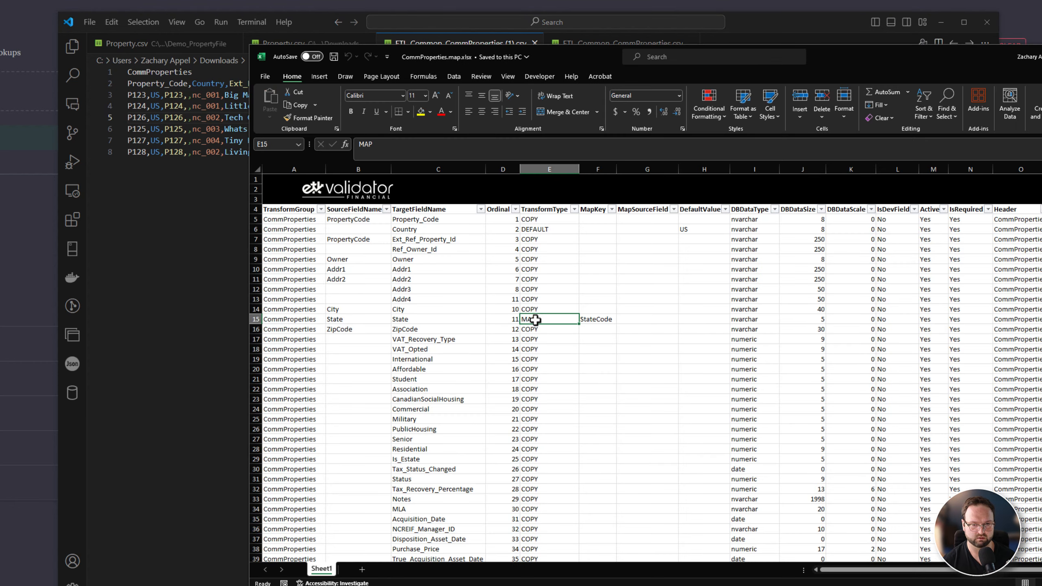
{"action": "left_click", "coordinate": [539, 229]}
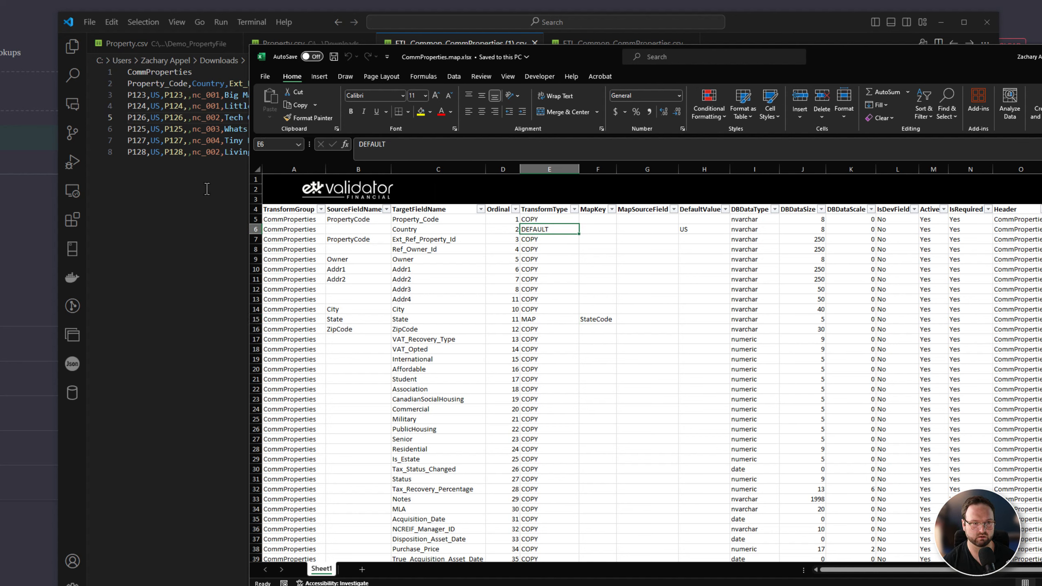
{"action": "left_click", "coordinate": [405, 242]}
{"action": "left_click", "coordinate": [338, 239]}
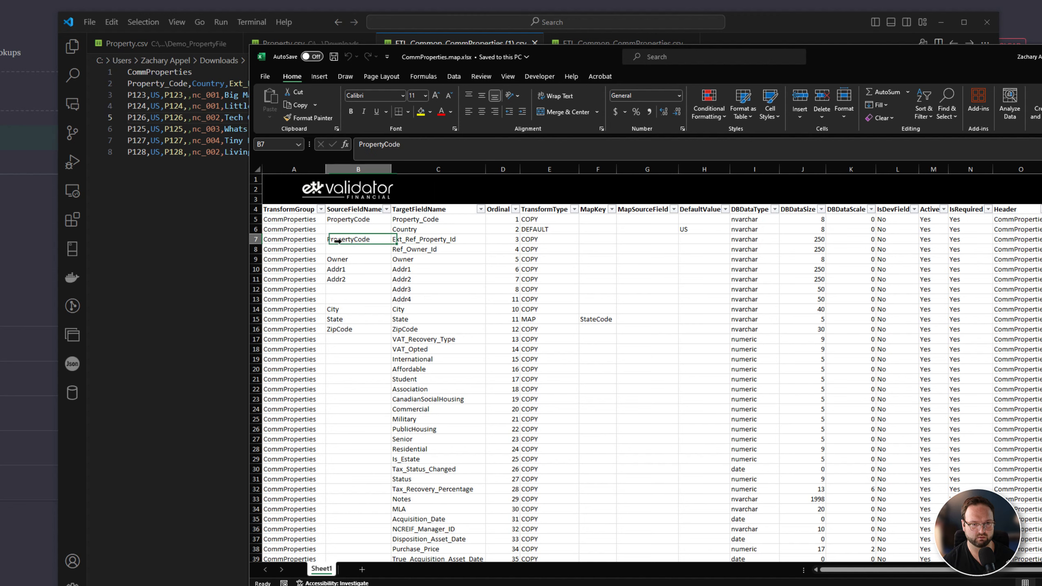
{"action": "left_click", "coordinate": [432, 242]}
{"action": "left_click", "coordinate": [228, 213]}
{"action": "left_click", "coordinate": [256, 82]}
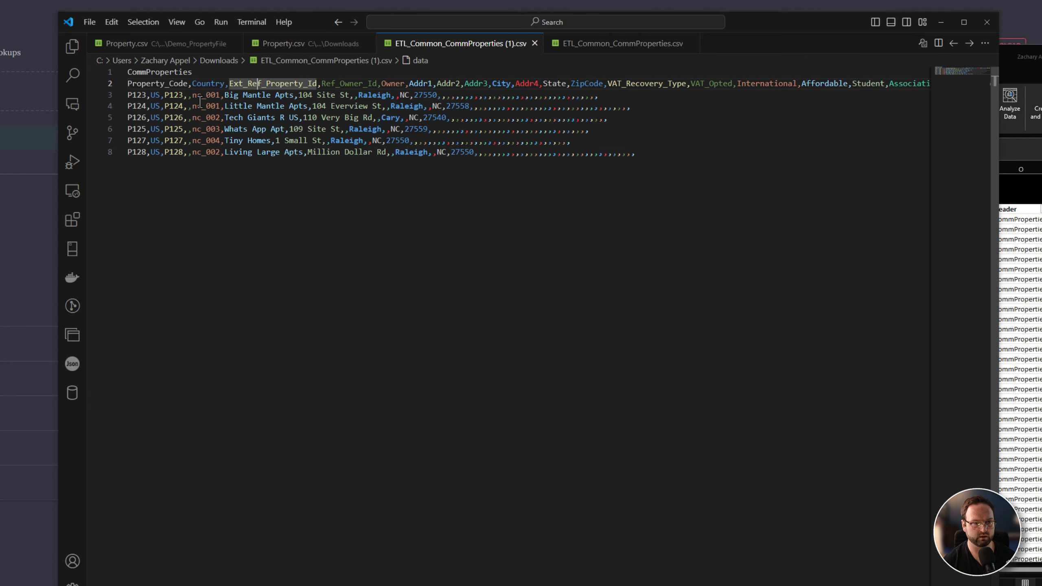